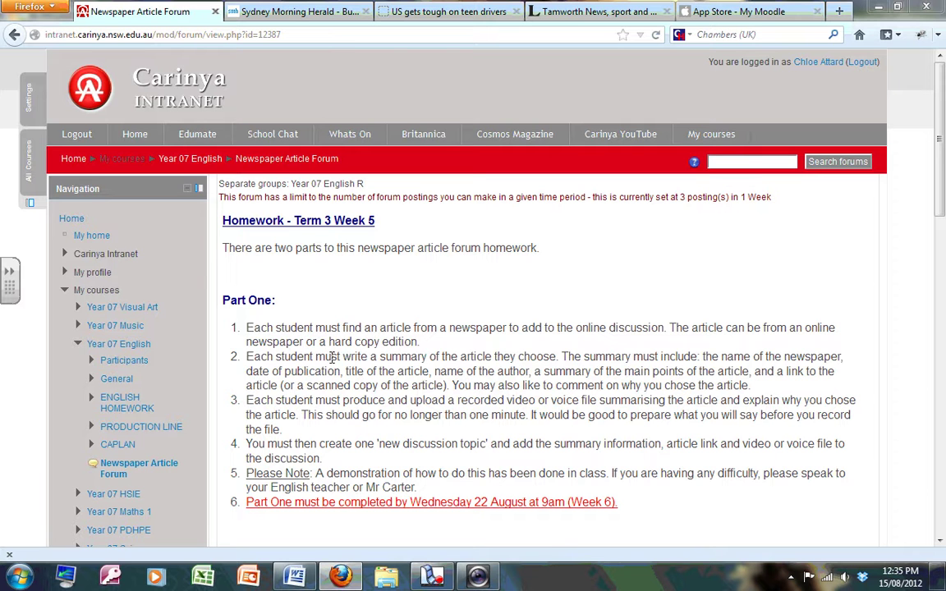
Highlight the summary, recorded-video and new-topic requirements in the homework instructions.
{"action": "left_click_drag", "start_coordinate": [330, 356], "coordinate": [784, 389]}
{"action": "left_click", "coordinate": [465, 408]}
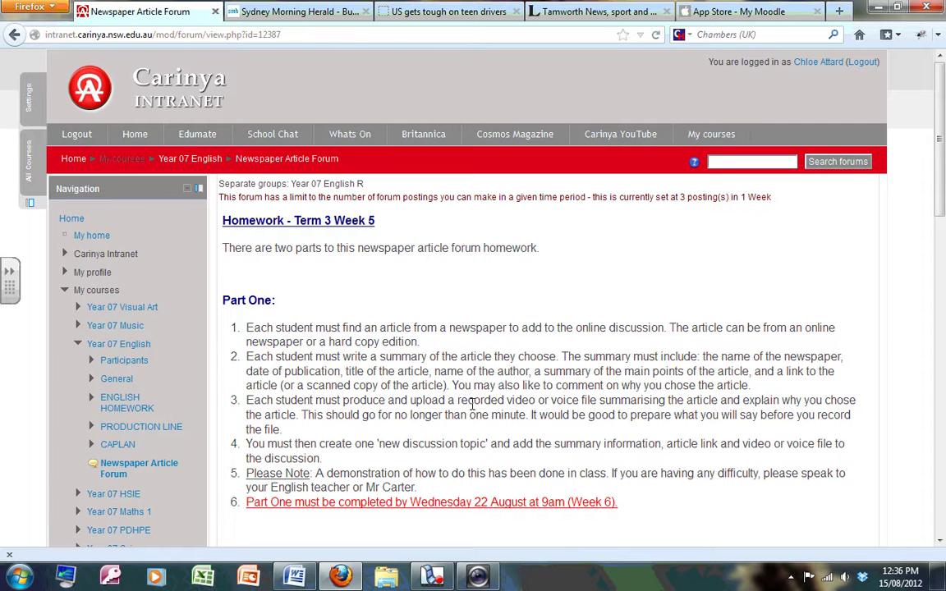
{"action": "left_click_drag", "start_coordinate": [382, 400], "coordinate": [636, 402]}
{"action": "left_click", "coordinate": [657, 403]}
{"action": "left_click_drag", "start_coordinate": [355, 444], "coordinate": [614, 445]}
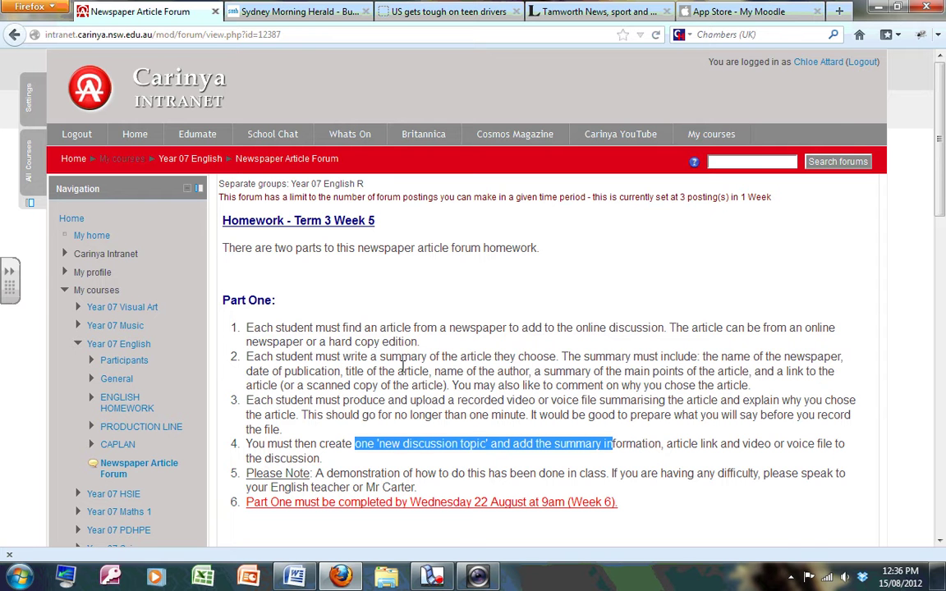
Move through the SMH and Northern Daily Leader tabs to the 'US gets tough on teen drivers' article.
{"action": "left_click", "coordinate": [312, 18]}
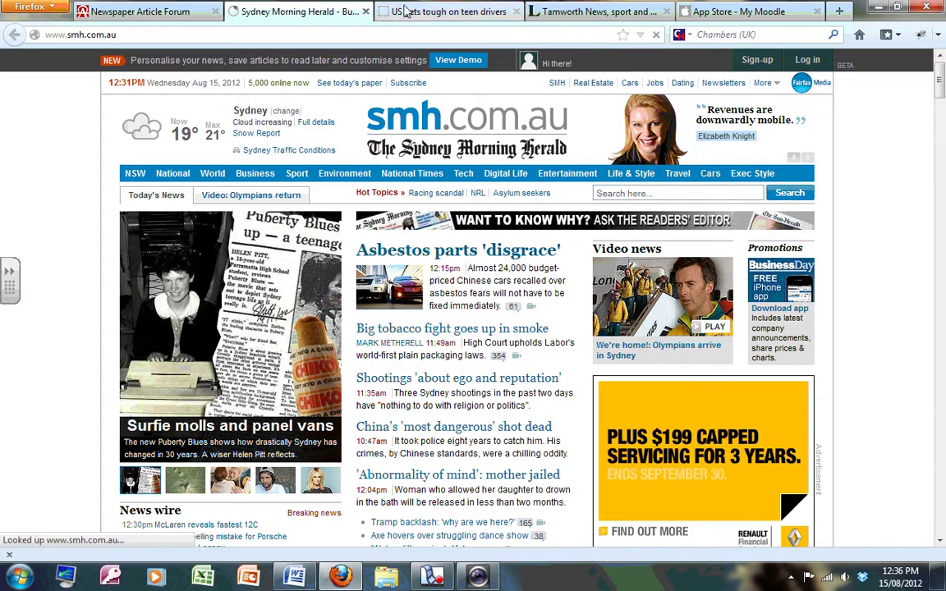
{"action": "left_click", "coordinate": [550, 12]}
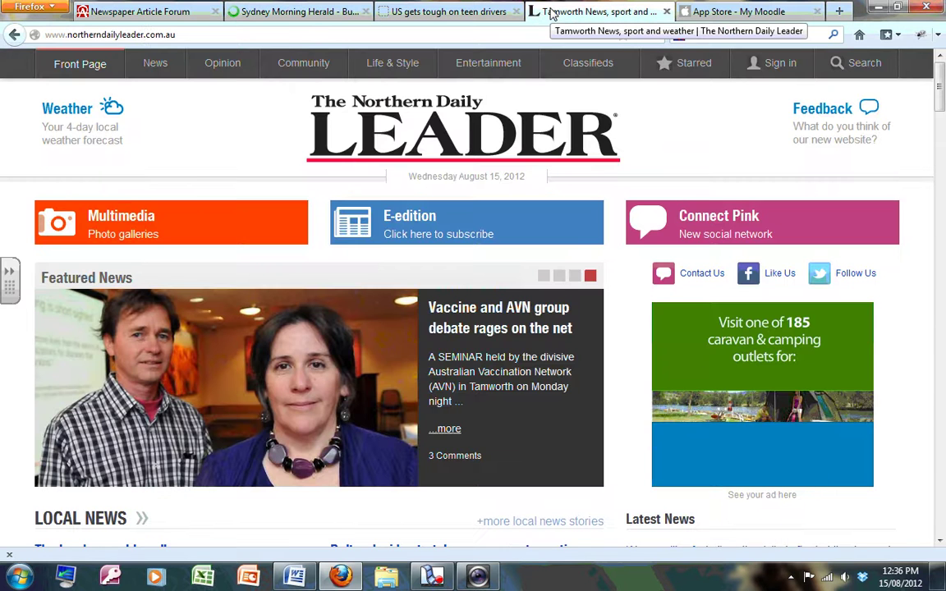
{"action": "left_click", "coordinate": [427, 14]}
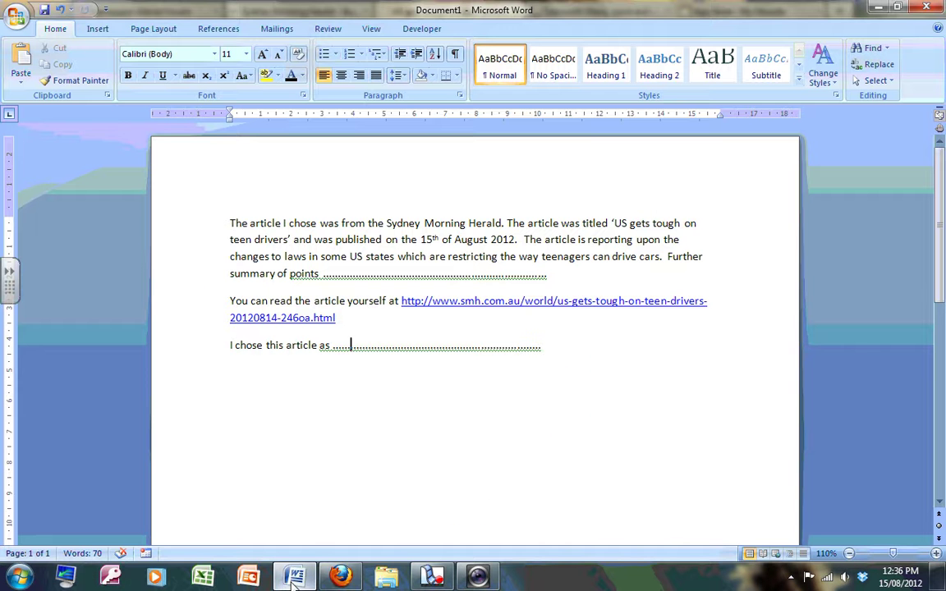
{"action": "key", "text": "alt+Tab"}
{"action": "left_click", "coordinate": [350, 345]}
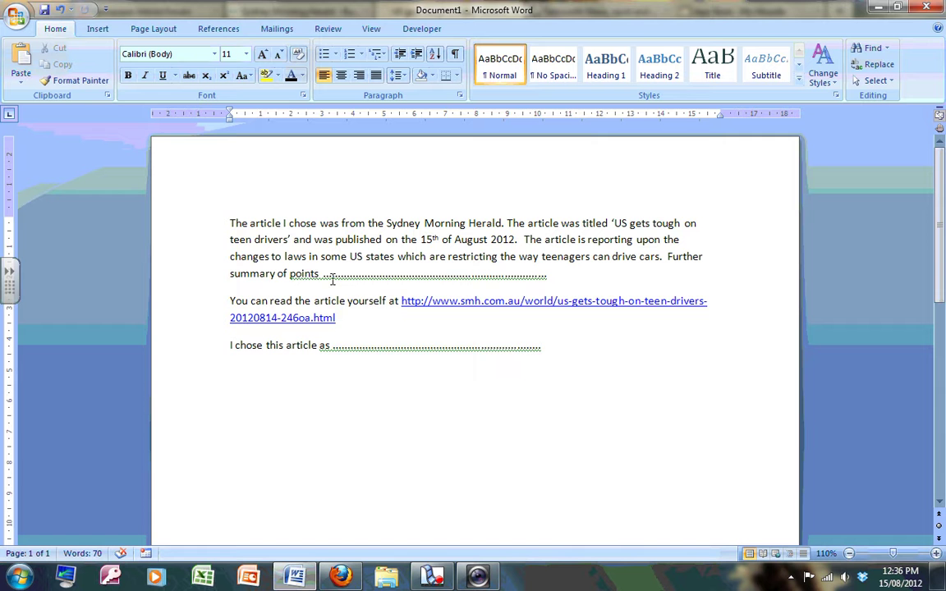
{"action": "left_click_drag", "start_coordinate": [333, 279], "coordinate": [492, 277]}
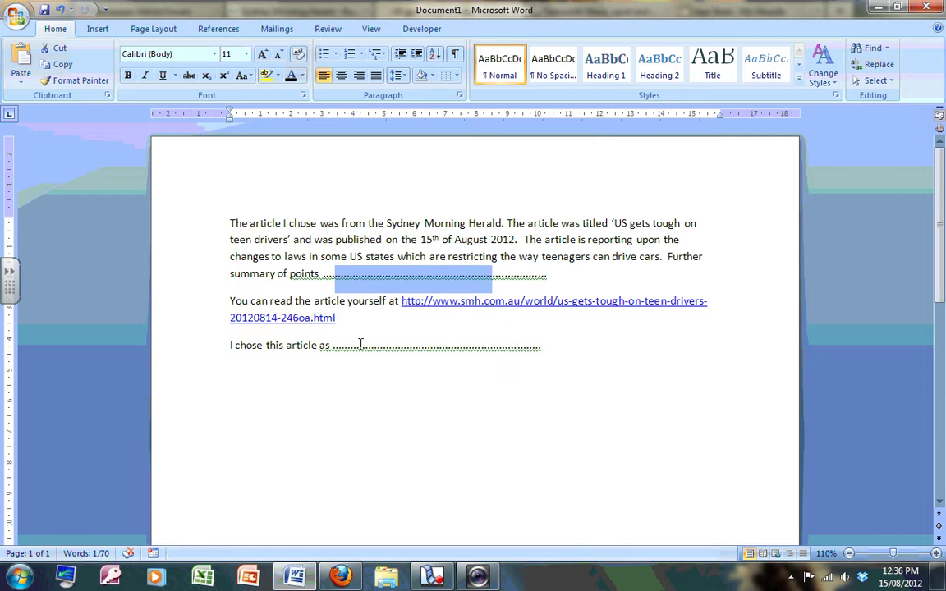
{"action": "left_click_drag", "start_coordinate": [360, 344], "coordinate": [495, 347]}
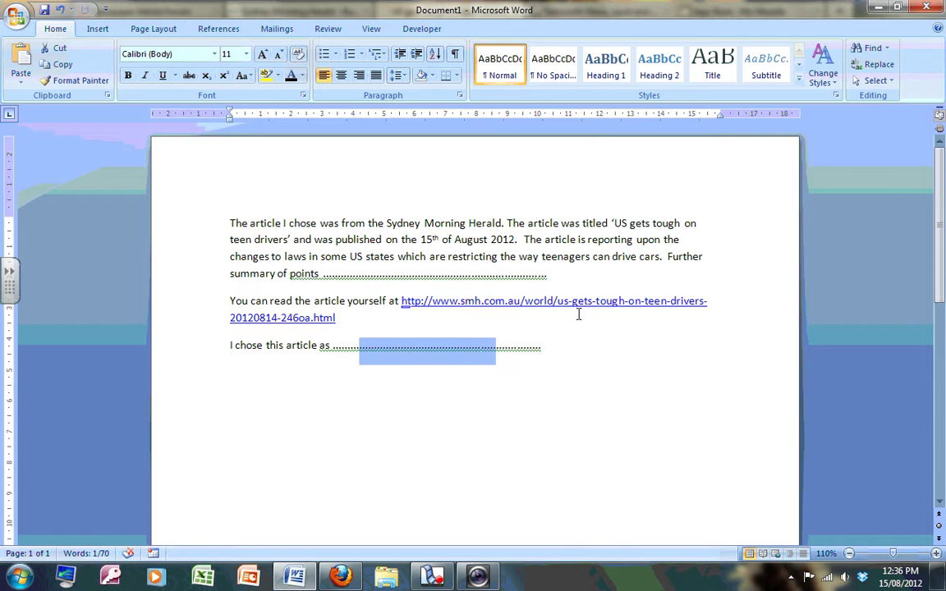
{"action": "left_click", "coordinate": [341, 575]}
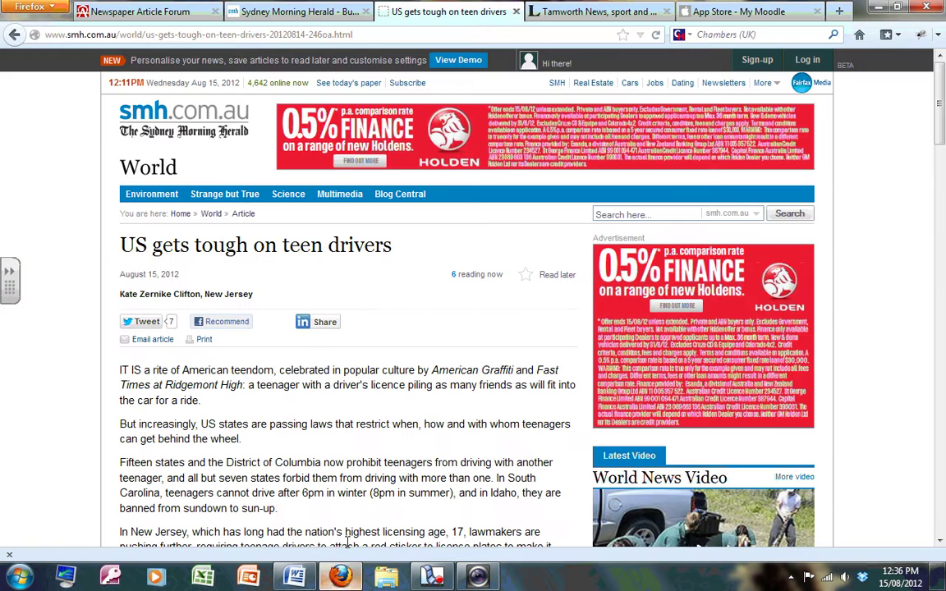
{"action": "left_click", "coordinate": [380, 32]}
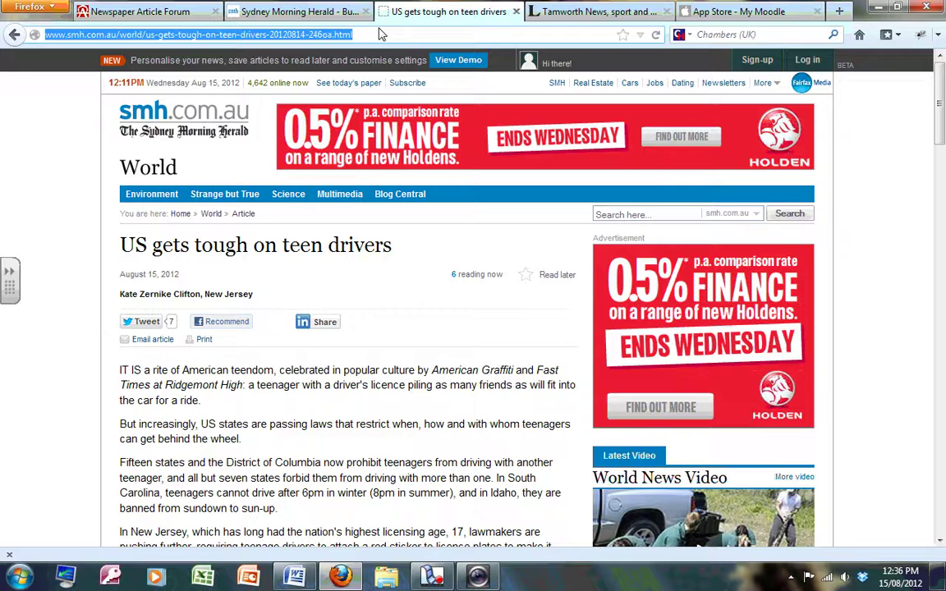
{"action": "key", "text": "alt+Tab"}
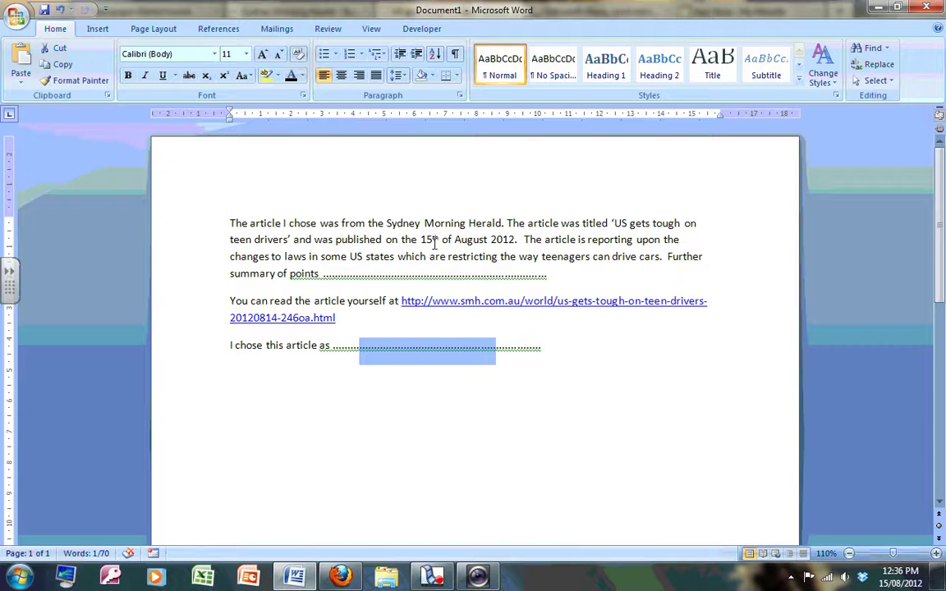
{"action": "left_click", "coordinate": [602, 356]}
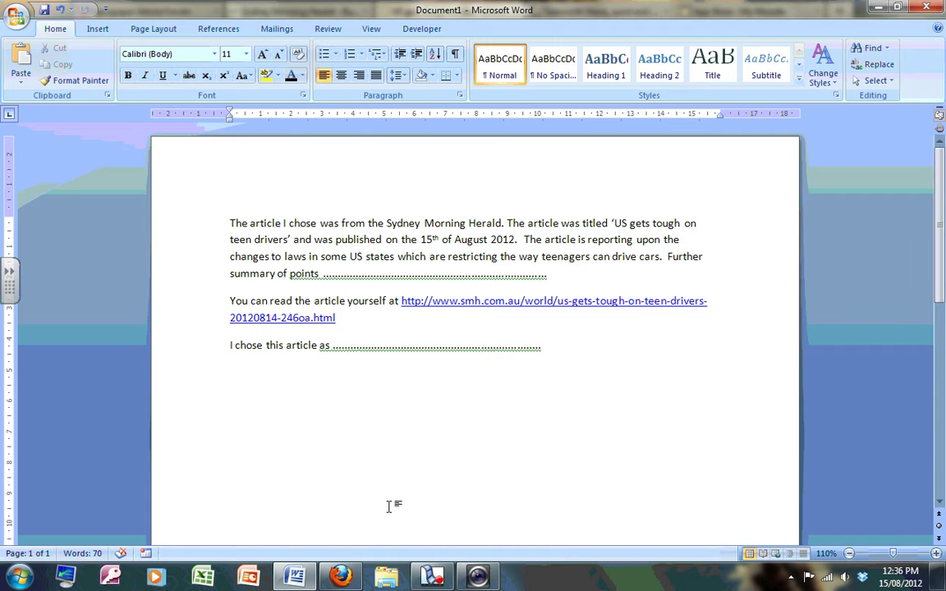
{"action": "left_click", "coordinate": [340, 576]}
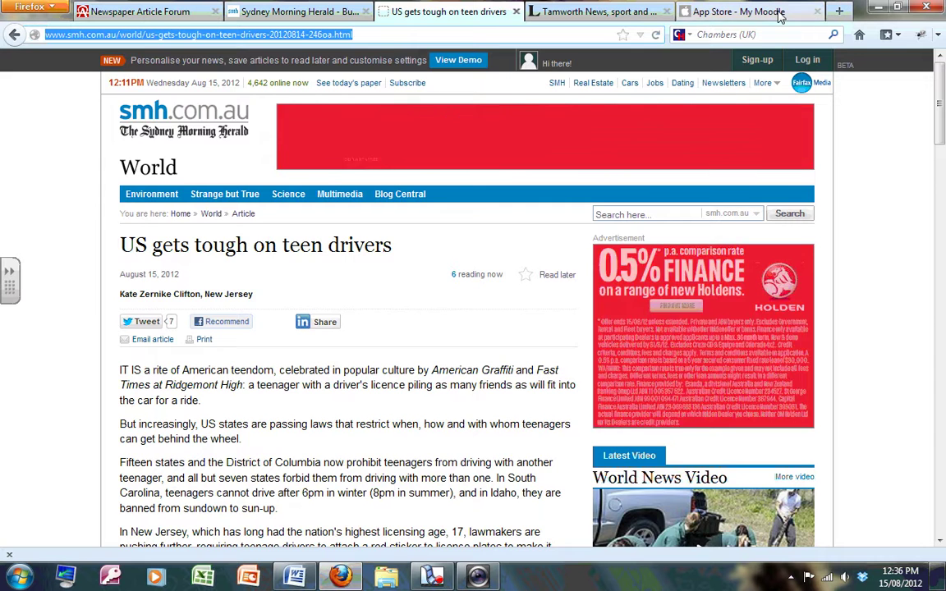
Scroll the My Moodle iPhone screenshots to the 'Add a site' screen.
{"action": "left_click", "coordinate": [779, 11]}
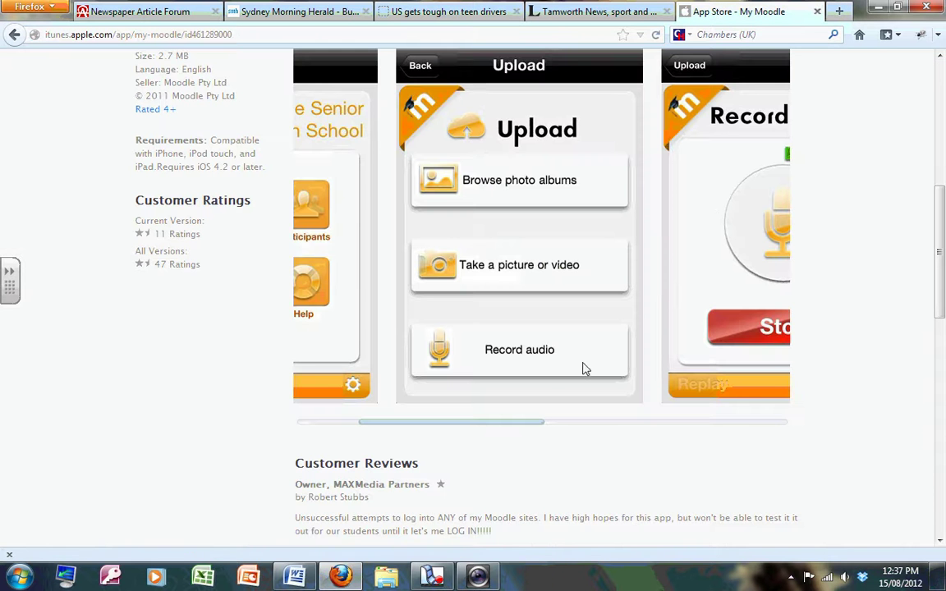
{"action": "scroll", "coordinate": [556, 394], "scroll_direction": "up", "scroll_amount": 5}
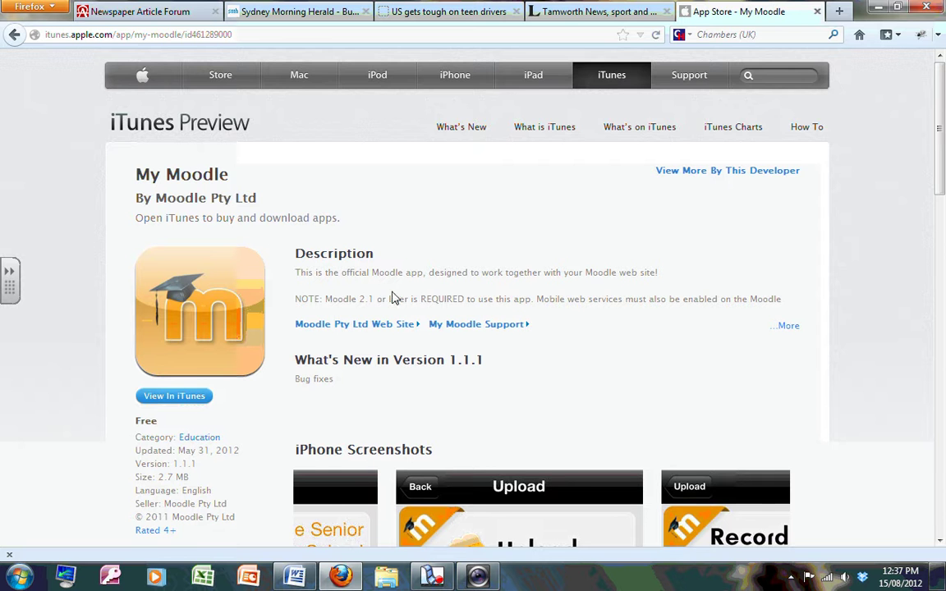
{"action": "scroll", "coordinate": [393, 298], "scroll_direction": "down", "scroll_amount": 4}
{"action": "scroll", "coordinate": [448, 373], "scroll_direction": "down", "scroll_amount": 4}
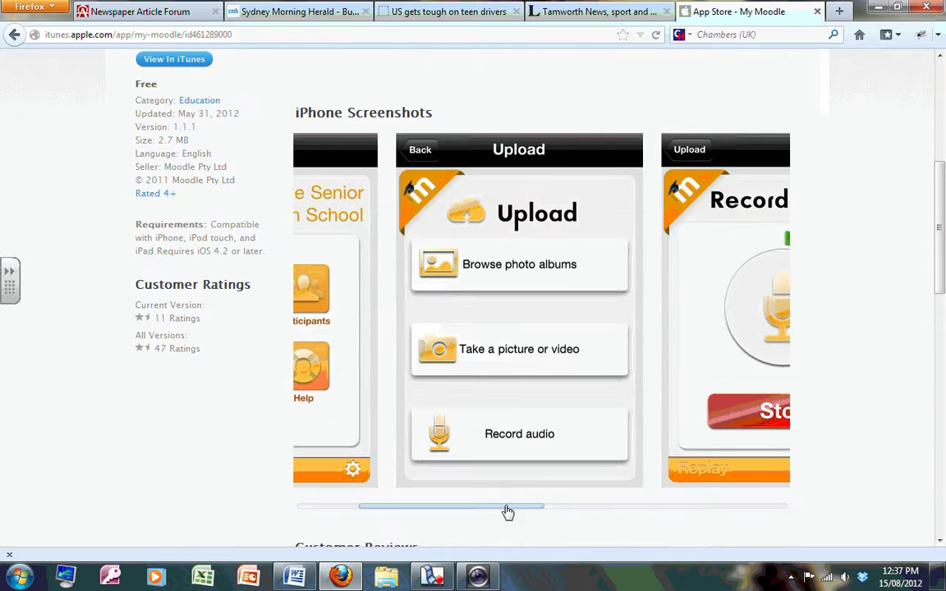
{"action": "left_click_drag", "start_coordinate": [507, 512], "coordinate": [911, 528]}
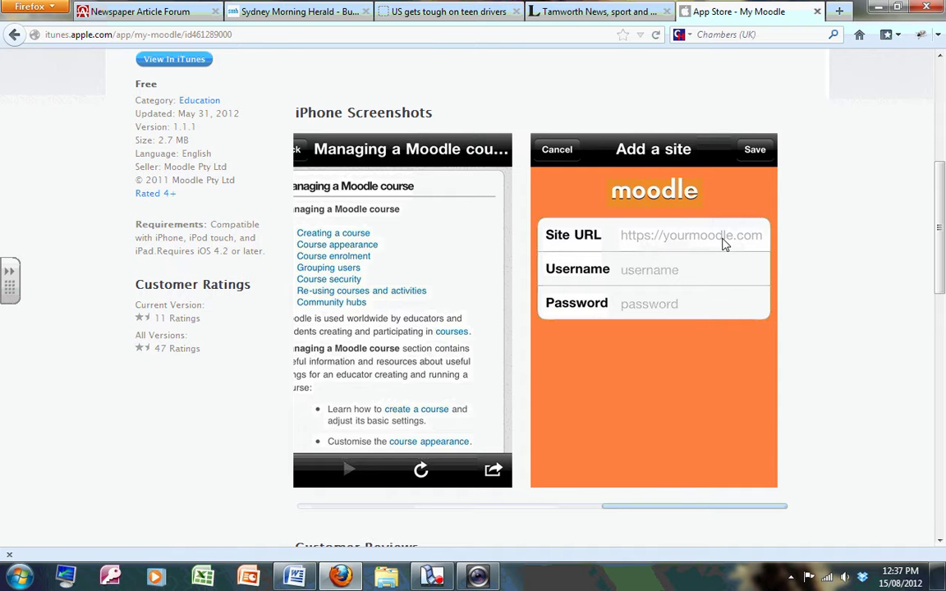
Select the intranet address and visit the app page and intranet home, ending on the forum.
{"action": "left_click", "coordinate": [76, 10]}
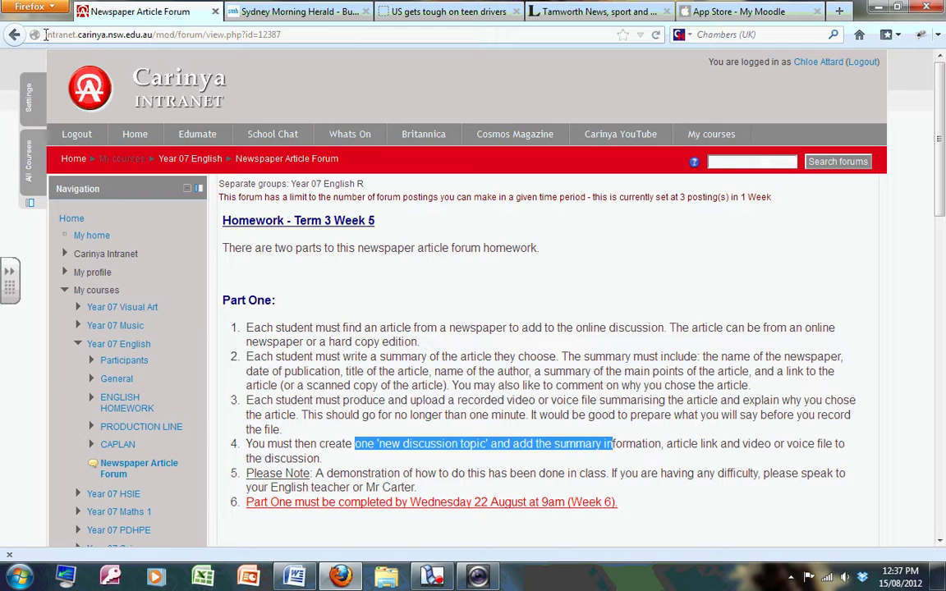
{"action": "left_click_drag", "start_coordinate": [45, 35], "coordinate": [152, 35]}
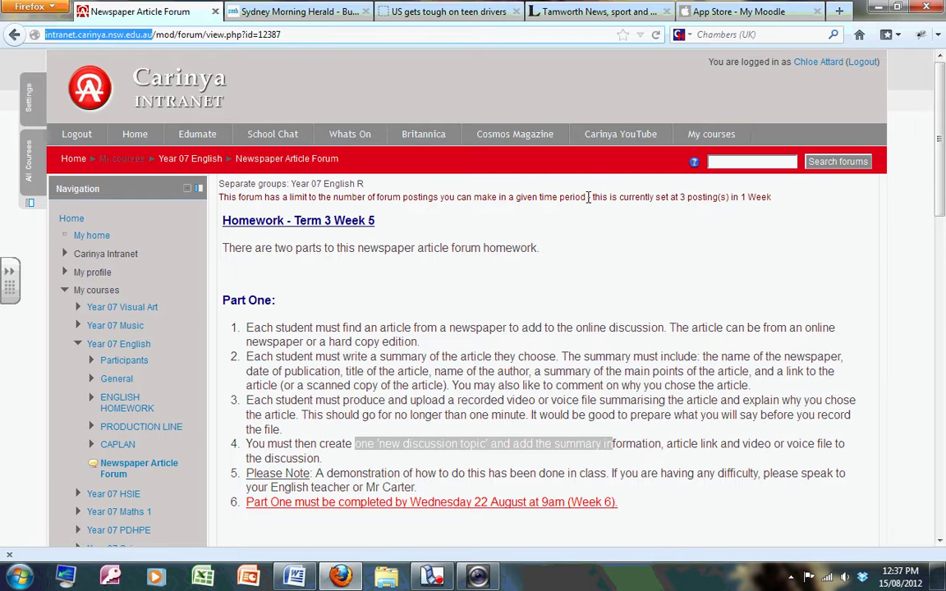
{"action": "left_click", "coordinate": [728, 11]}
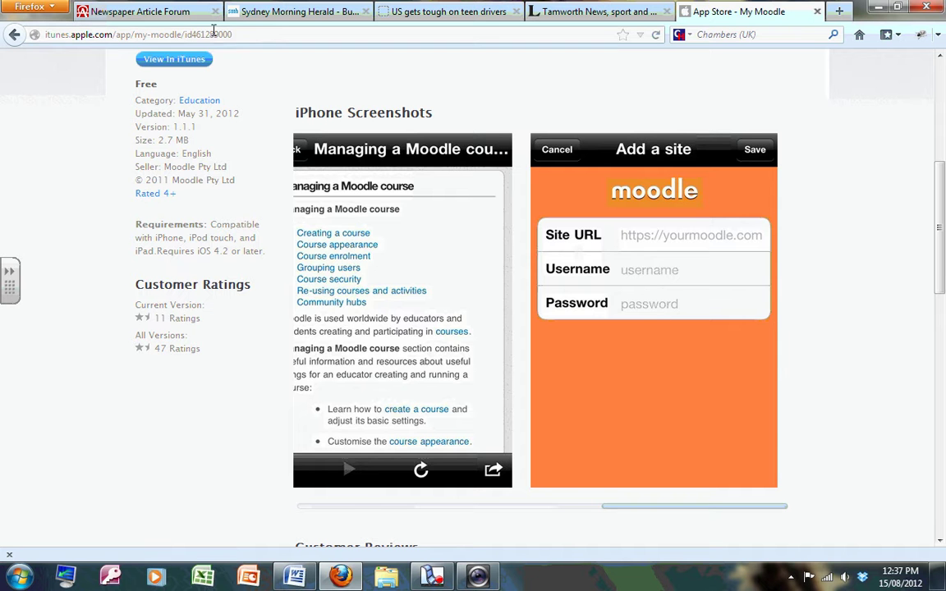
{"action": "left_click", "coordinate": [168, 13]}
{"action": "left_click", "coordinate": [231, 112]}
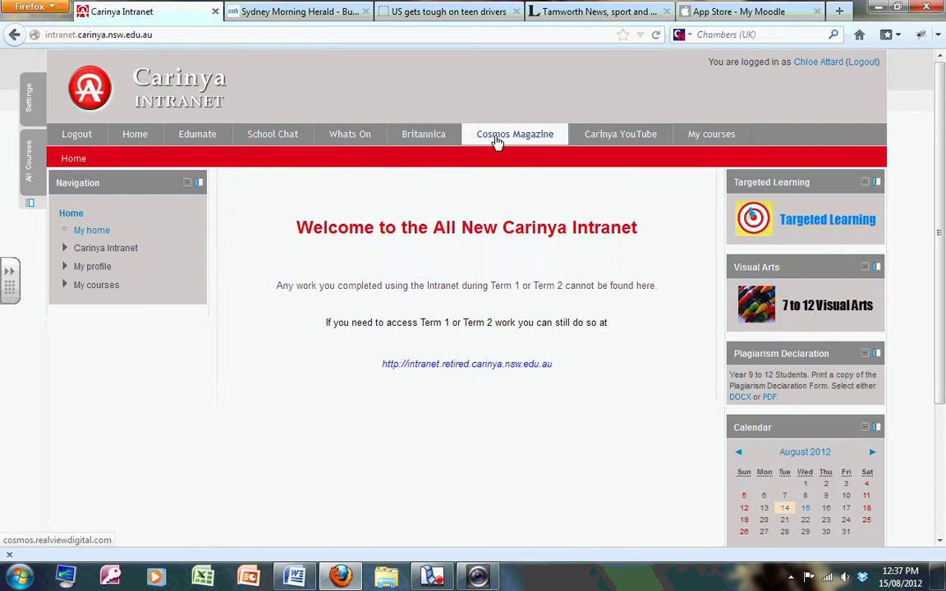
{"action": "left_click", "coordinate": [14, 35]}
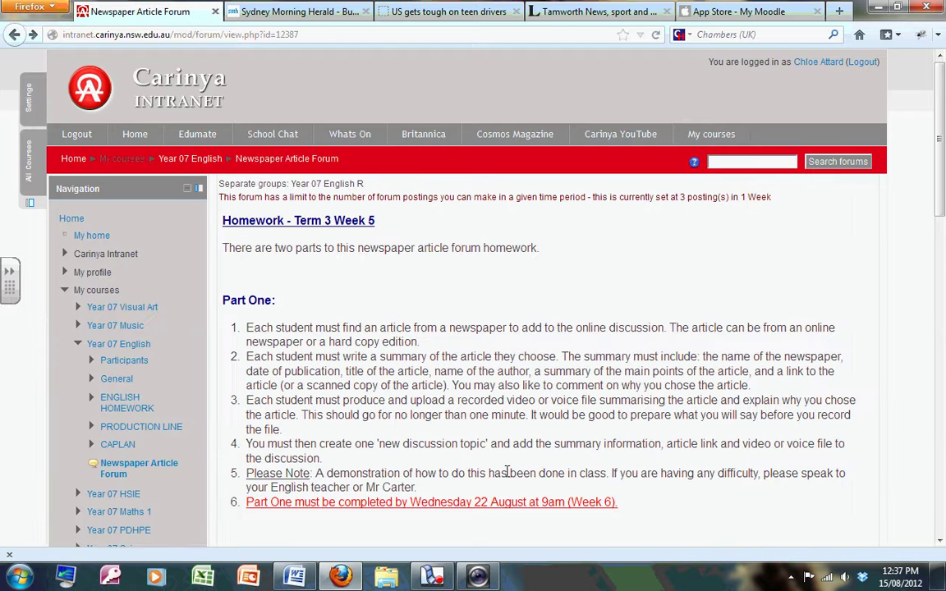
Bring up Webcam Central's Record Videos view, then go back to the My Moodle app page.
{"action": "left_click", "coordinate": [479, 577]}
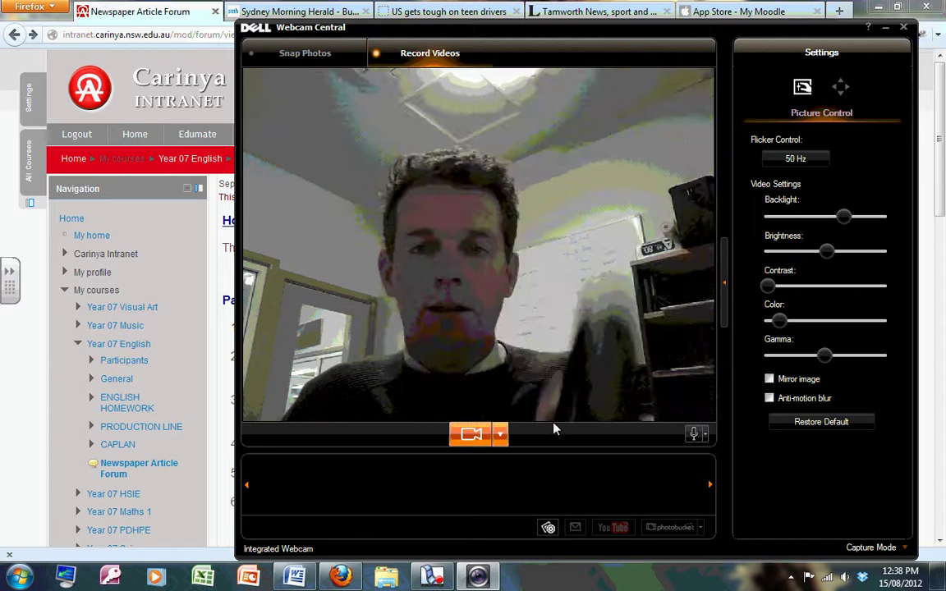
{"action": "left_click", "coordinate": [749, 17]}
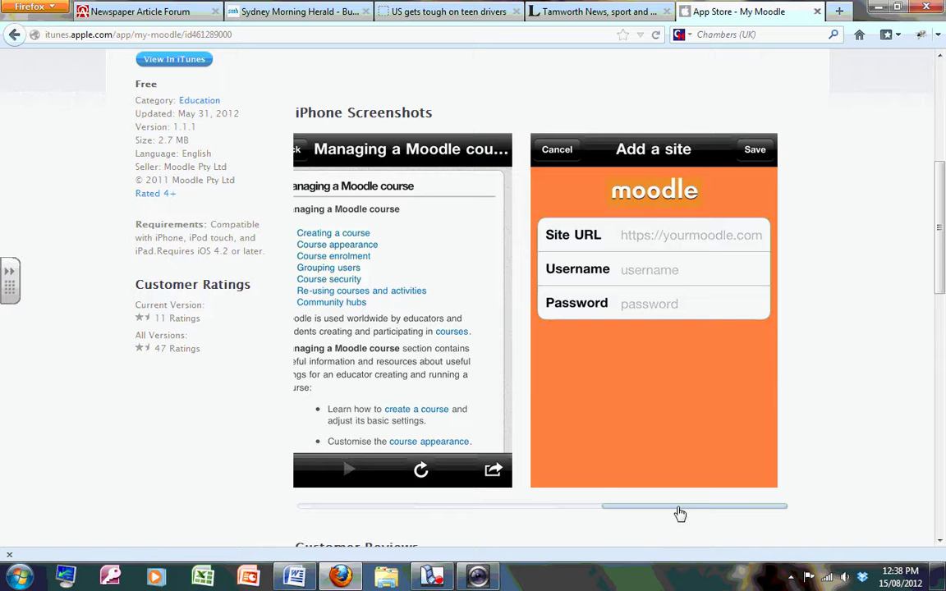
Slide the iPhone screenshots carousel to the Upload screen with its picture/video option.
{"action": "left_click_drag", "start_coordinate": [679, 508], "coordinate": [310, 501]}
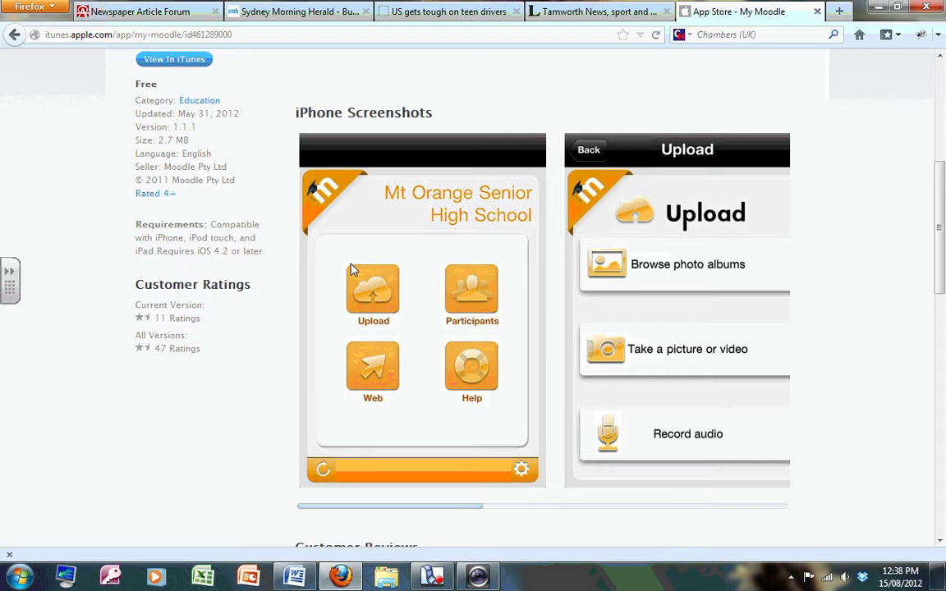
{"action": "left_click_drag", "start_coordinate": [484, 507], "coordinate": [408, 514]}
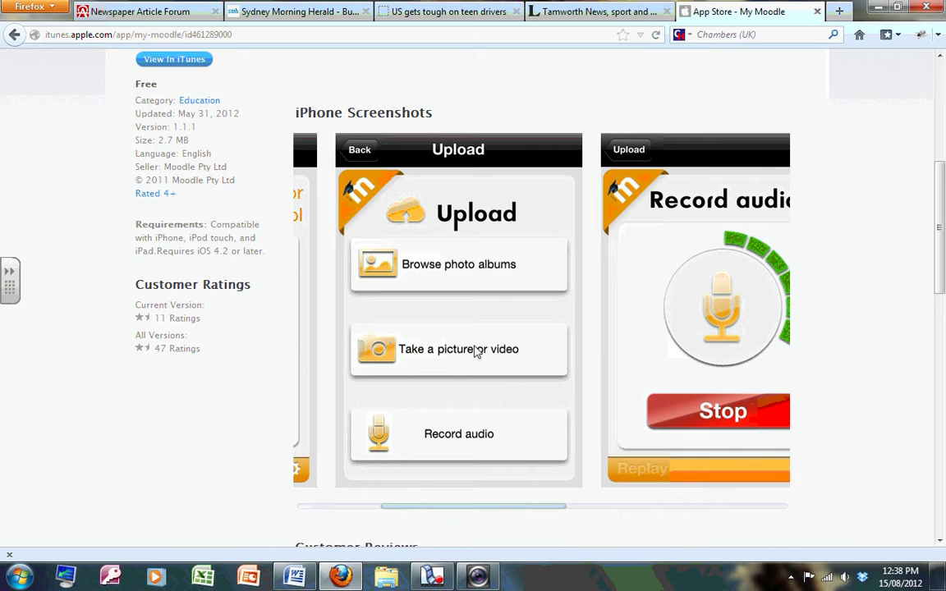
Show the live webcam feed, close Webcam Central and go back to the forum instructions.
{"action": "left_click", "coordinate": [478, 576]}
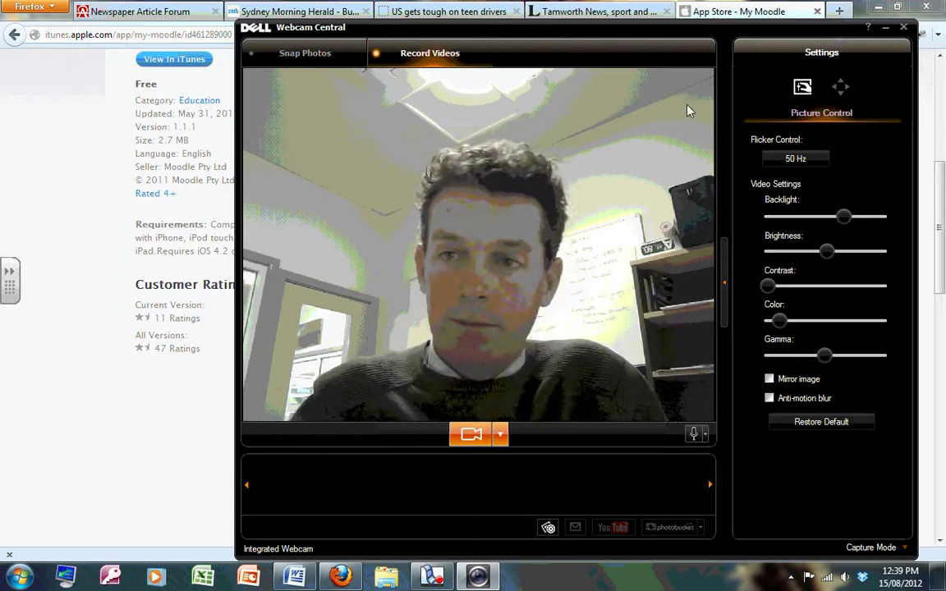
{"action": "left_click", "coordinate": [887, 28]}
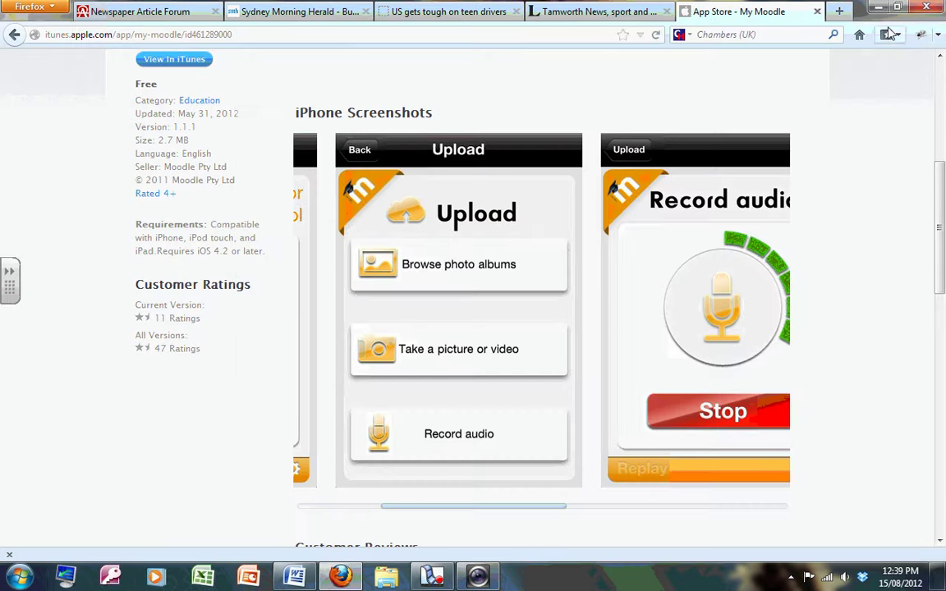
{"action": "left_click", "coordinate": [107, 11]}
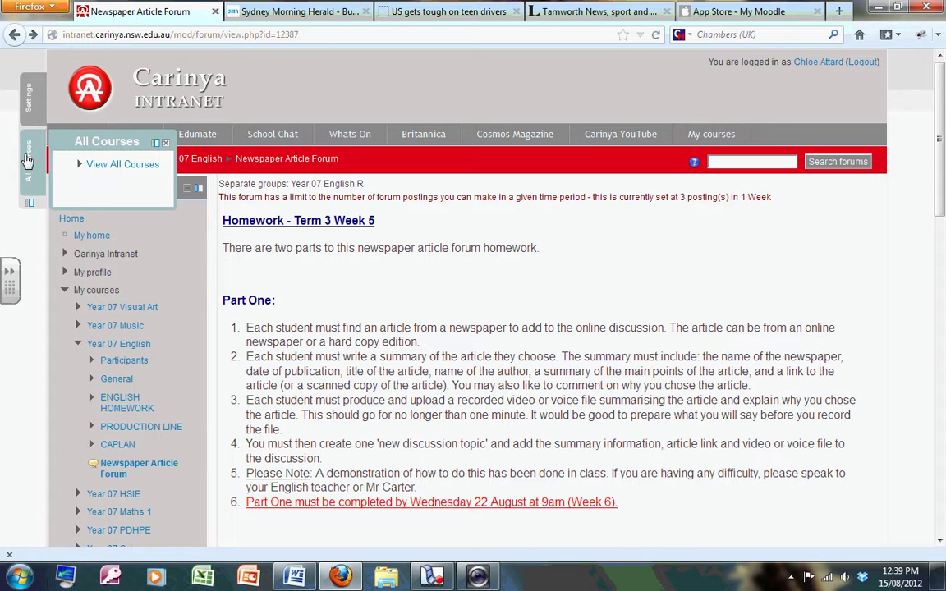
{"action": "mouse_move", "coordinate": [36, 117]}
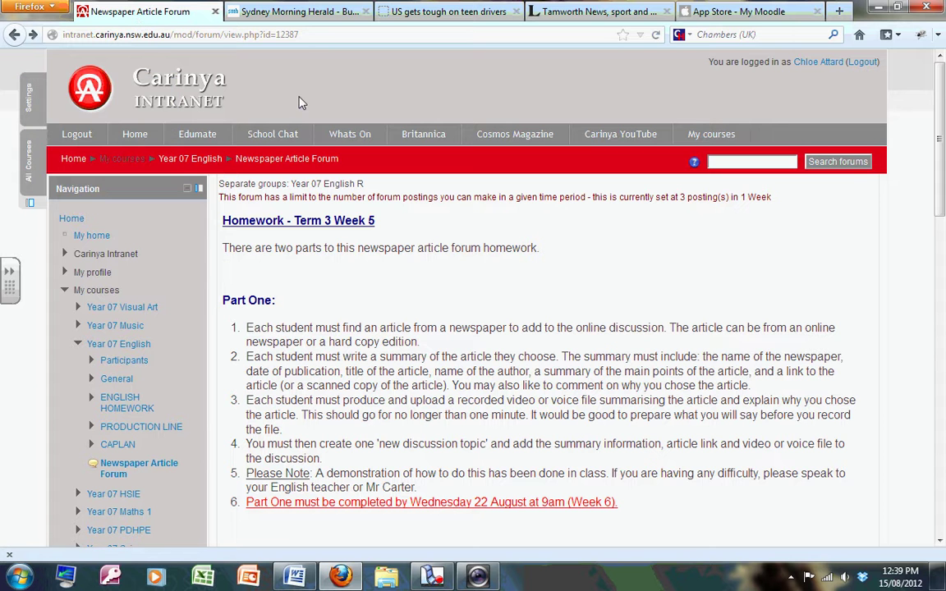
Confirm My private files holds the 1.4MB iphone_upload-video-20120815-123906.mov, then return to the forum.
{"action": "left_click", "coordinate": [64, 290]}
{"action": "left_click", "coordinate": [65, 273]}
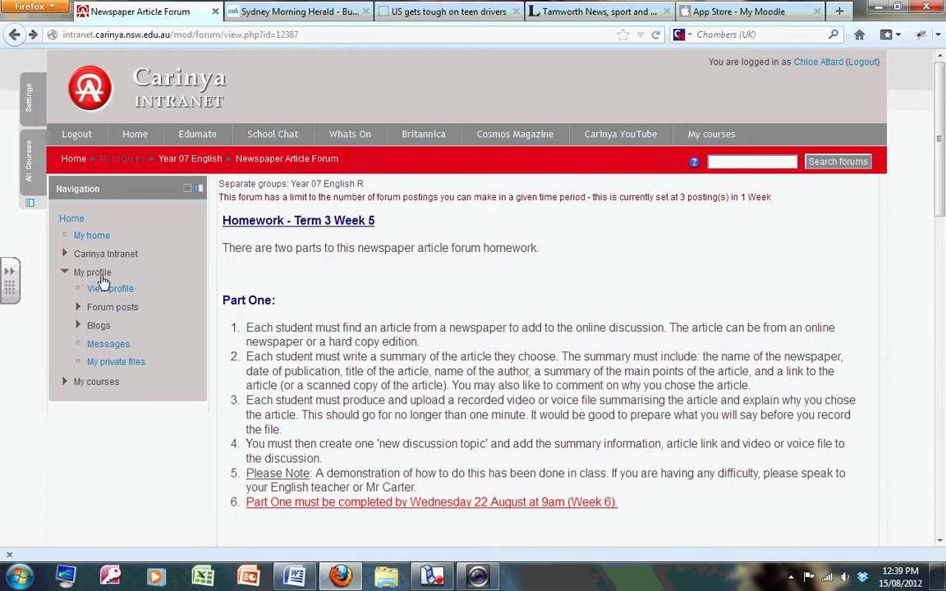
{"action": "left_click", "coordinate": [101, 367]}
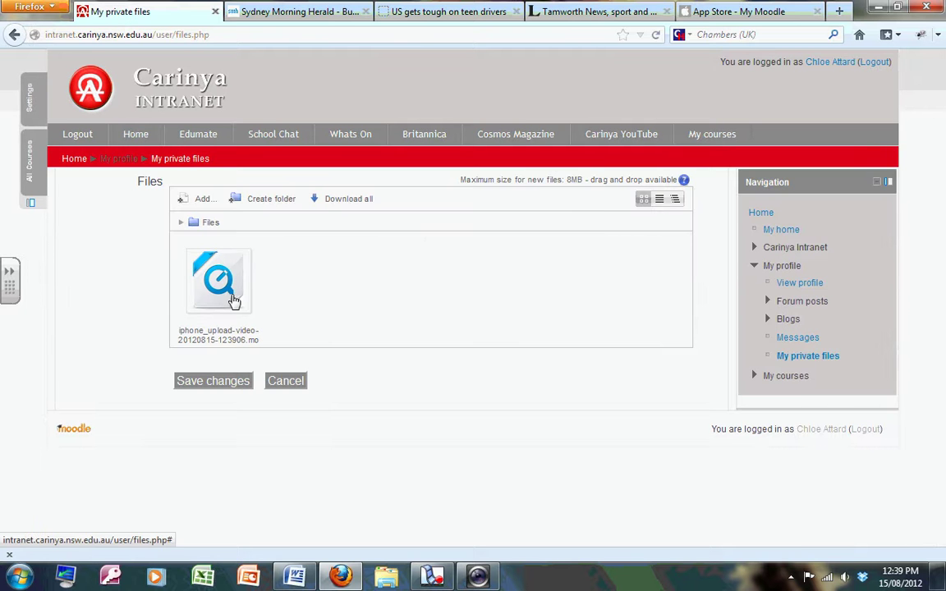
{"action": "left_click", "coordinate": [232, 300]}
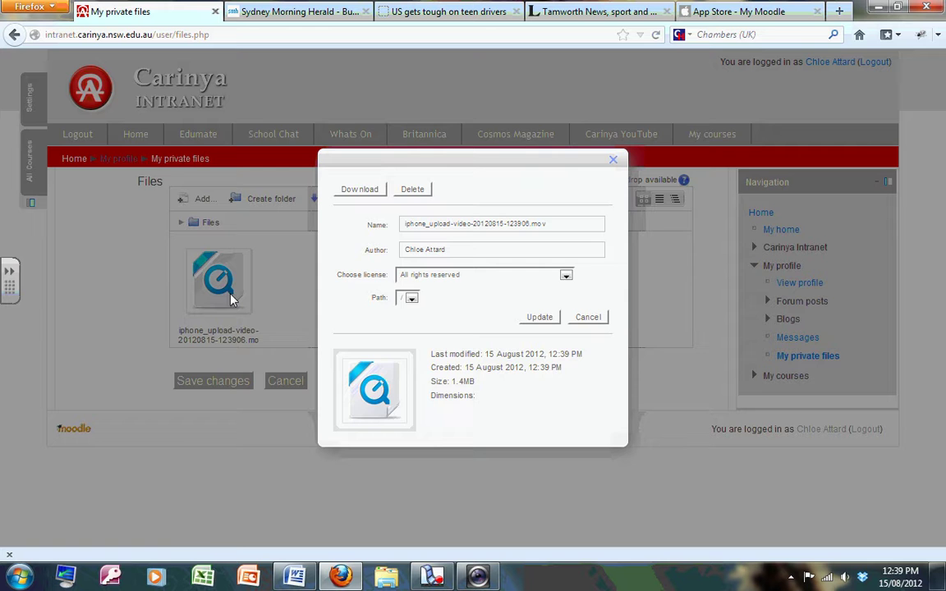
{"action": "left_click", "coordinate": [589, 317]}
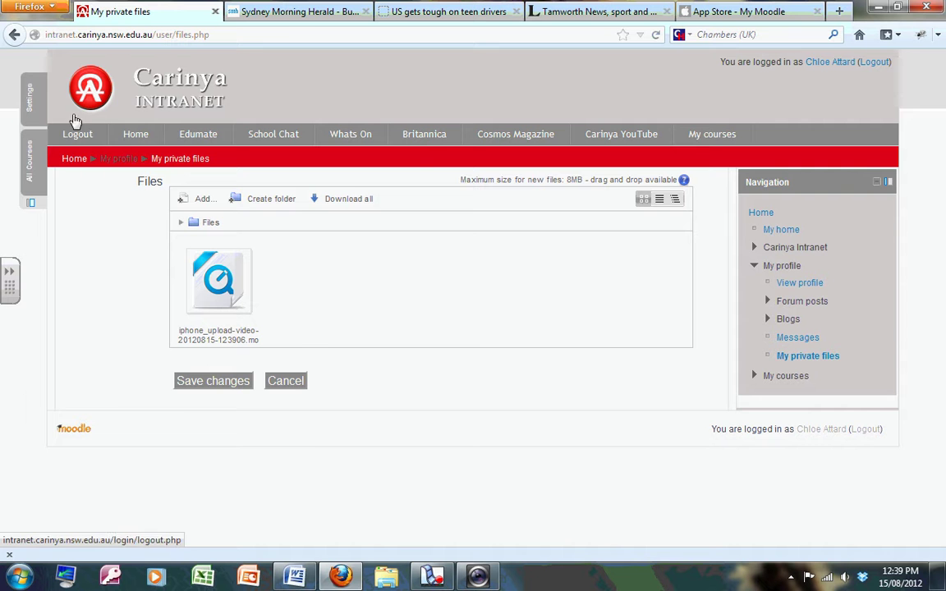
{"action": "left_click", "coordinate": [14, 36]}
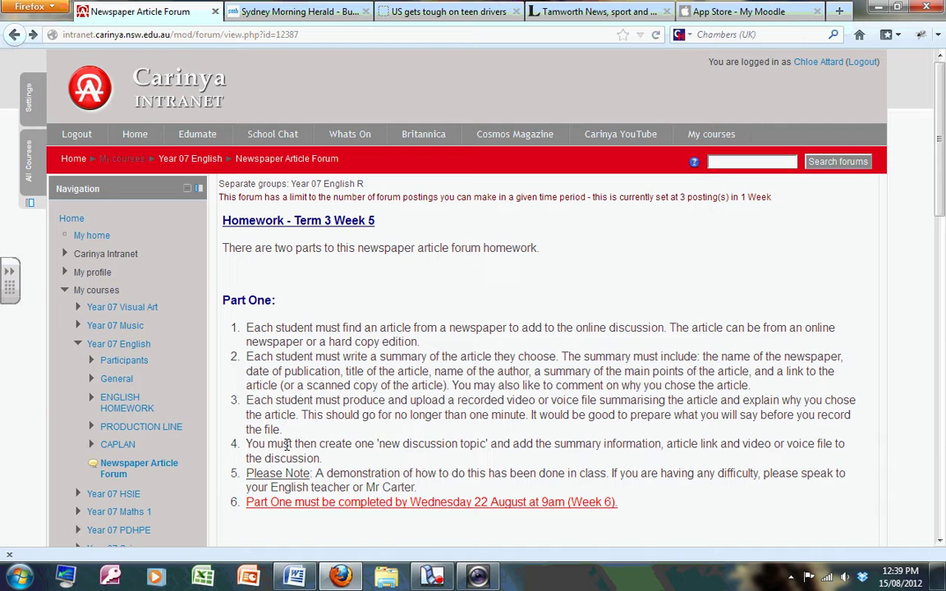
Highlight the discussion-topic instruction, then choose 'Add a new discussion topic' at the bottom.
{"action": "left_click_drag", "start_coordinate": [268, 444], "coordinate": [537, 445]}
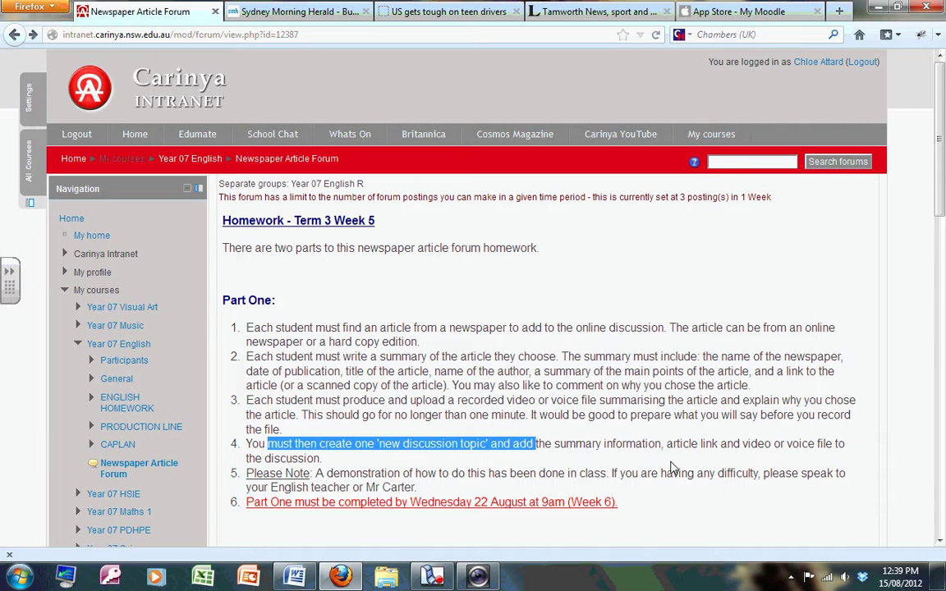
{"action": "left_click", "coordinate": [721, 446]}
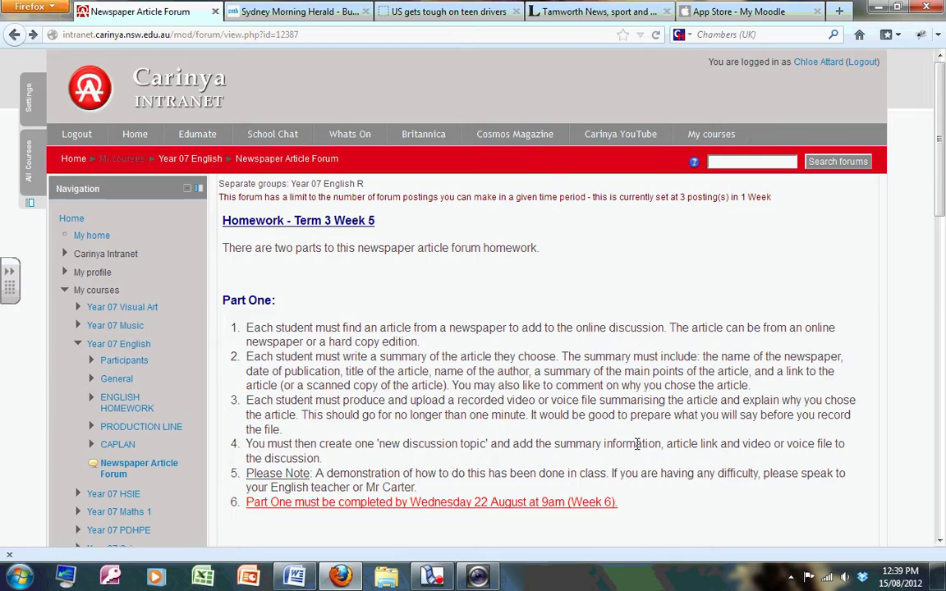
{"action": "scroll", "coordinate": [637, 444], "scroll_direction": "down", "scroll_amount": 15}
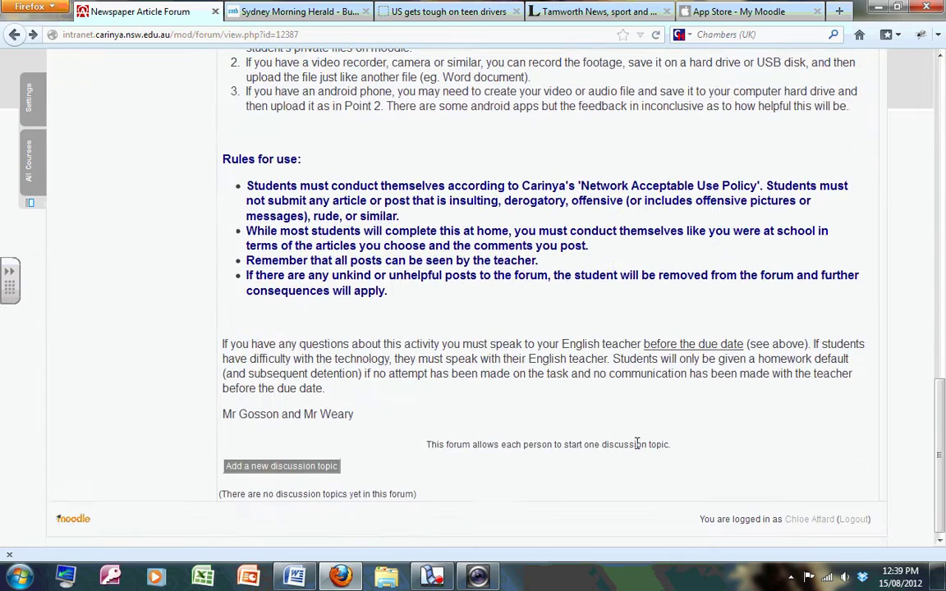
{"action": "left_click", "coordinate": [301, 467]}
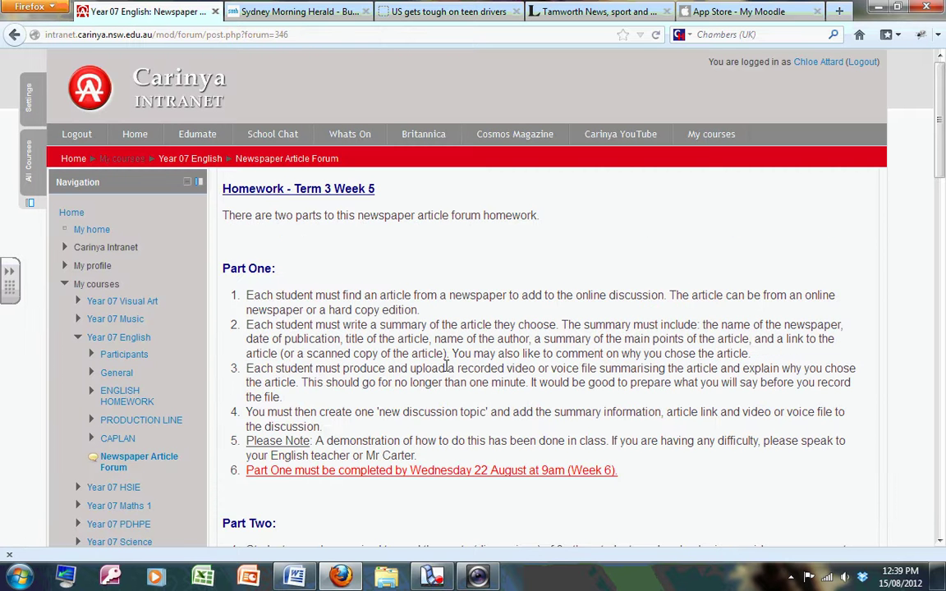
Enter the subject 'US gets touch on teen drivers'.
{"action": "scroll", "coordinate": [446, 368], "scroll_direction": "down", "scroll_amount": 15}
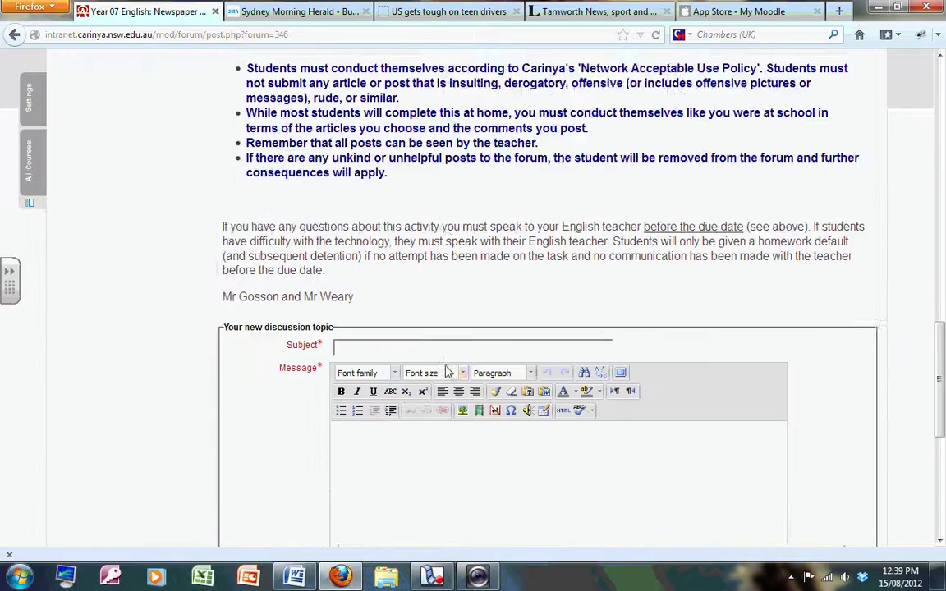
{"action": "scroll", "coordinate": [446, 372], "scroll_direction": "down", "scroll_amount": 2}
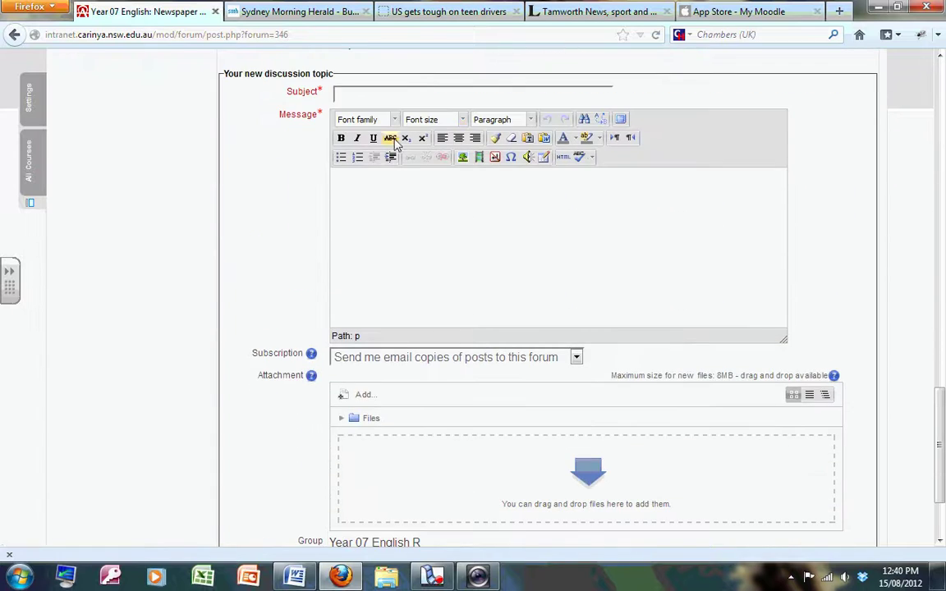
{"action": "left_click", "coordinate": [404, 94]}
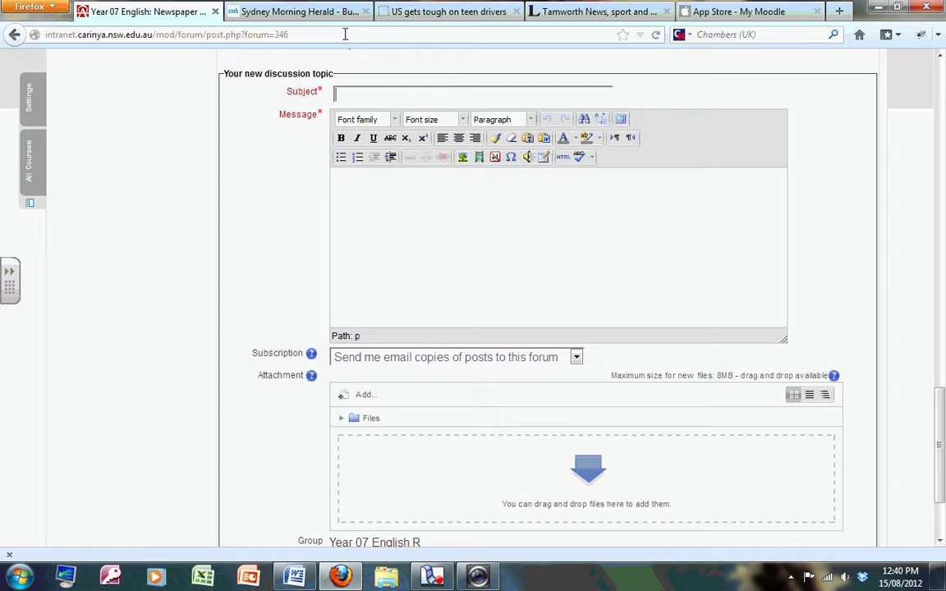
{"action": "type", "text": "US get"}
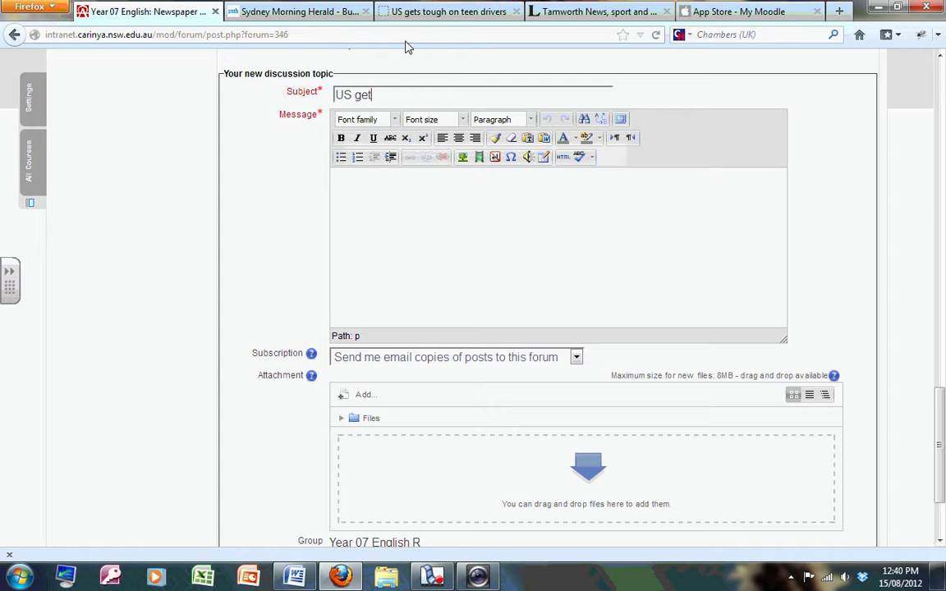
{"action": "type", "text": "s touch on teen "}
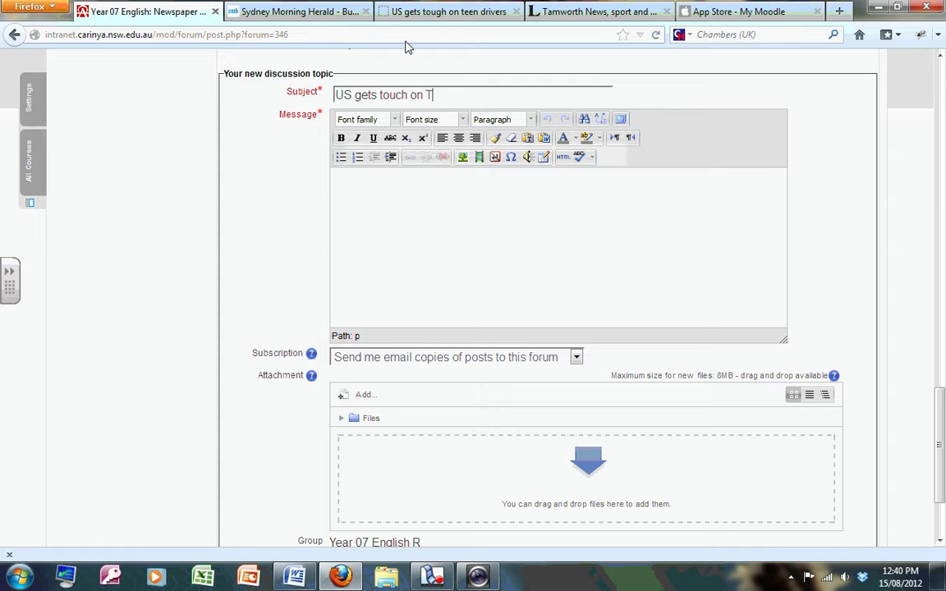
{"action": "type", "text": "drivers"}
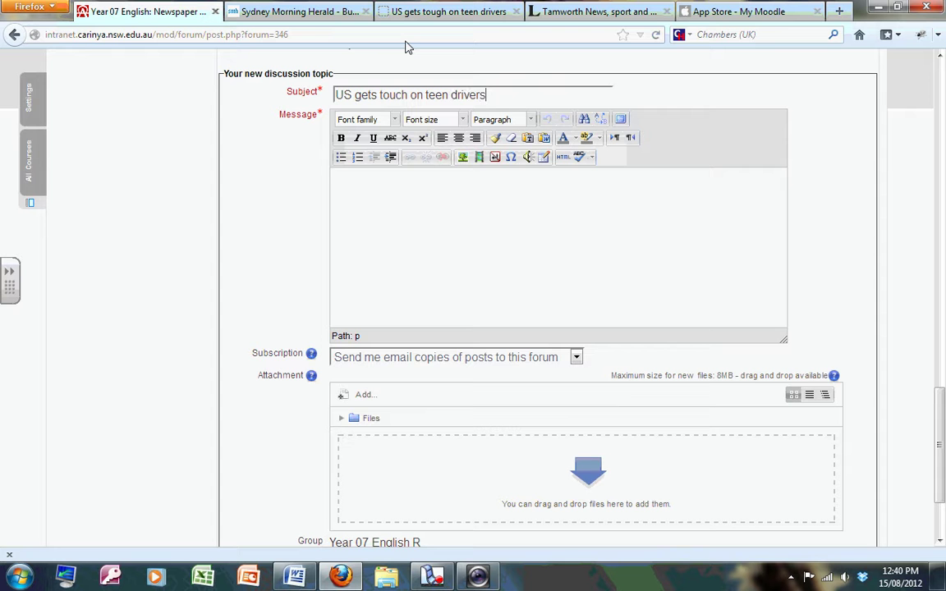
Copy the article summary and link from Word and paste it into the Message.
{"action": "key", "text": "alt+Tab"}
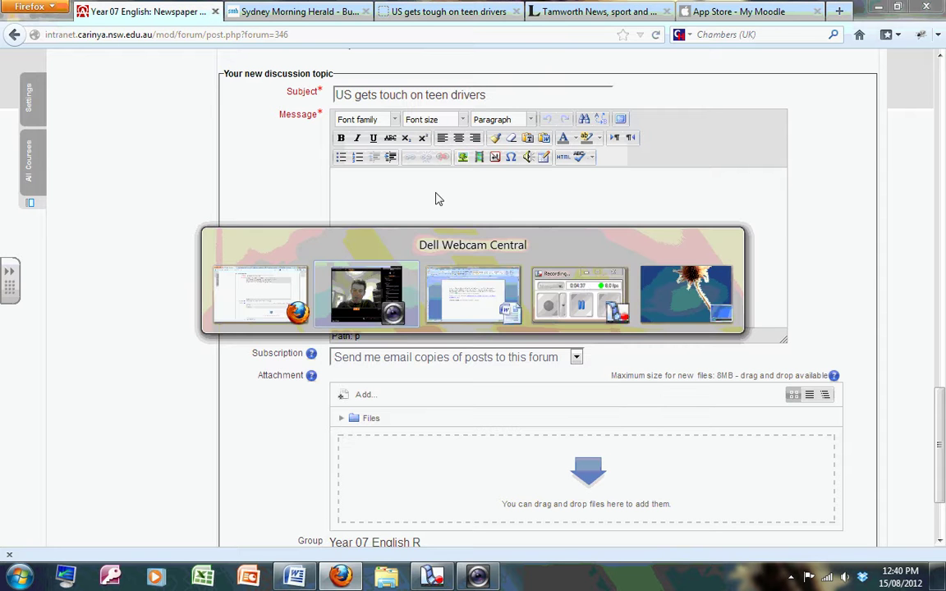
{"action": "key", "text": "alt+Tab"}
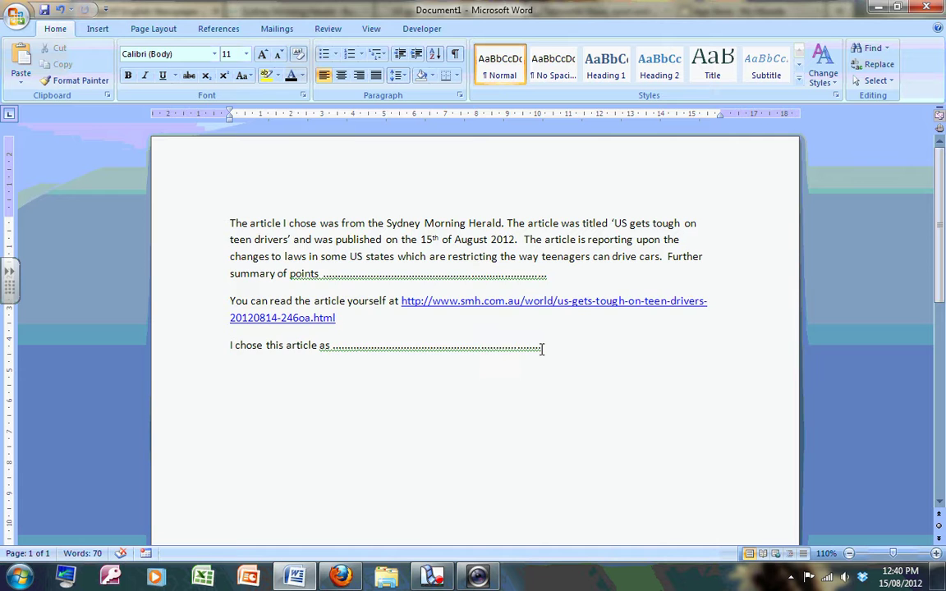
{"action": "left_click_drag", "start_coordinate": [542, 349], "coordinate": [230, 220]}
{"action": "key", "text": "alt+Tab"}
{"action": "key", "text": "ctrl+v"}
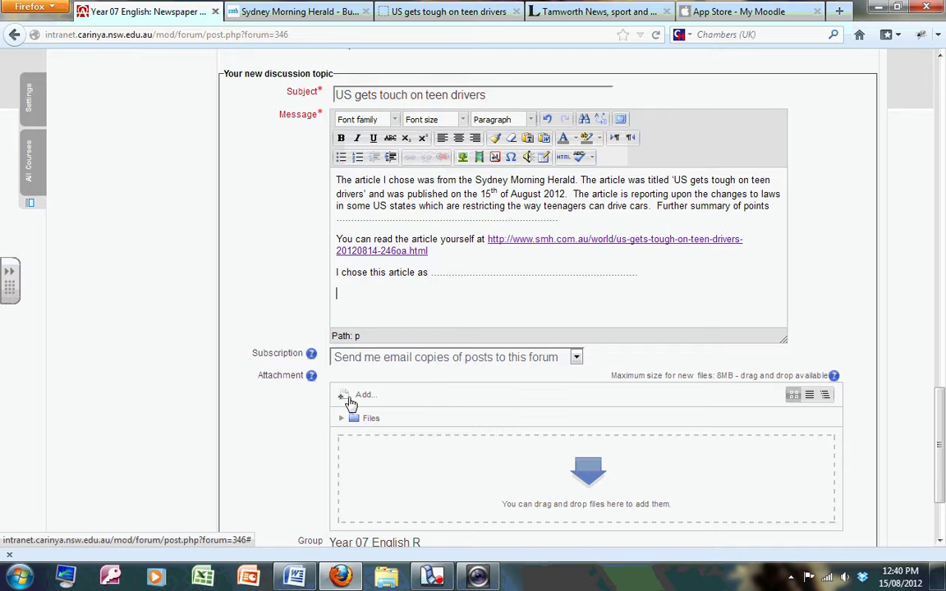
Attach iphone_upload-video-20120815-123906.mov from Private files as the post's attachment.
{"action": "left_click", "coordinate": [349, 400]}
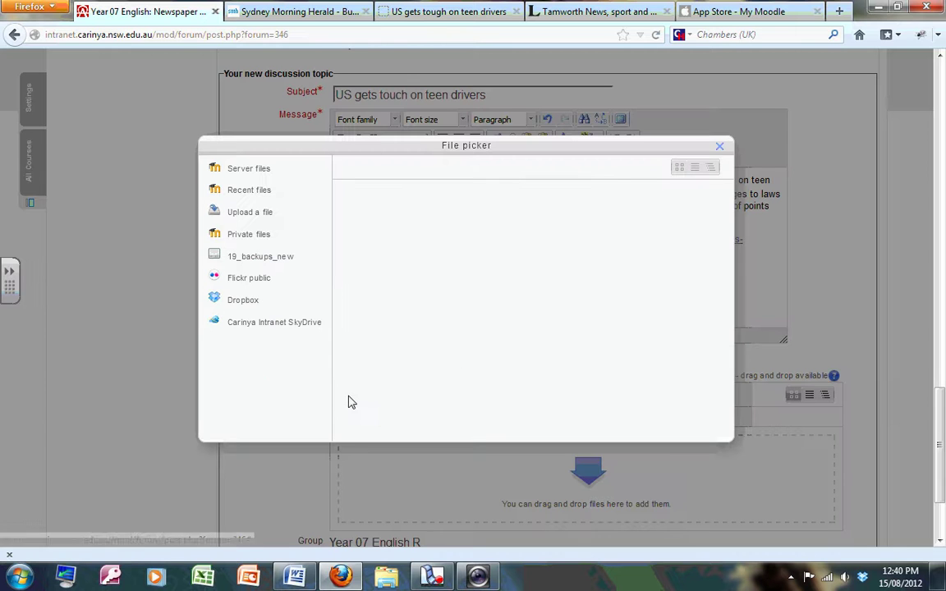
{"action": "left_click", "coordinate": [254, 235]}
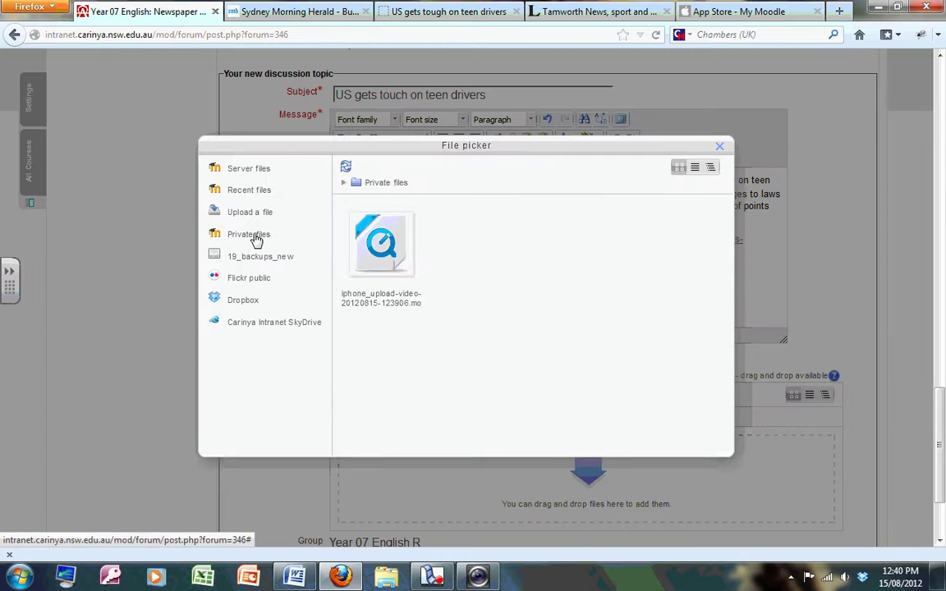
{"action": "left_click", "coordinate": [368, 241]}
{"action": "left_click", "coordinate": [525, 261]}
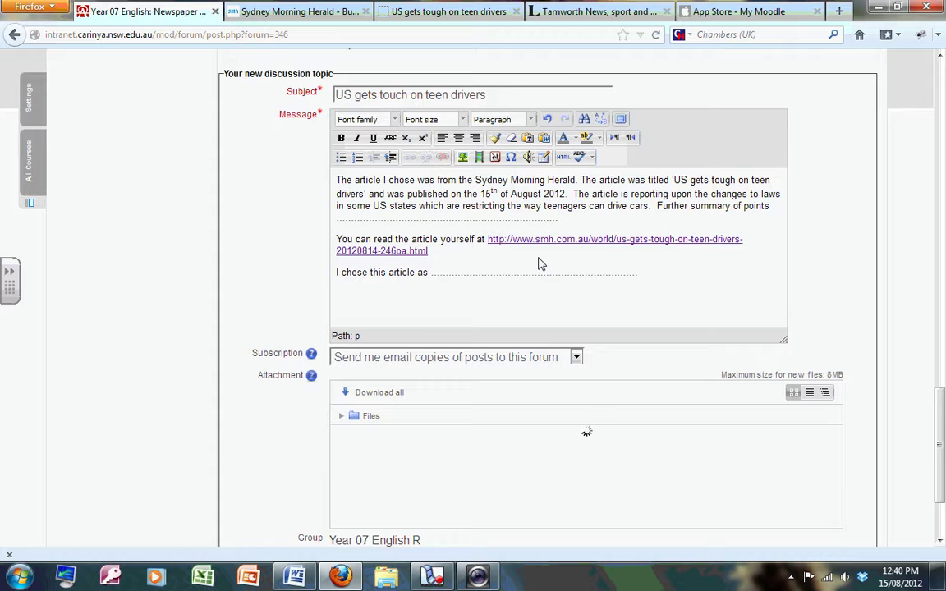
{"action": "scroll", "coordinate": [382, 334], "scroll_direction": "down", "scroll_amount": 3}
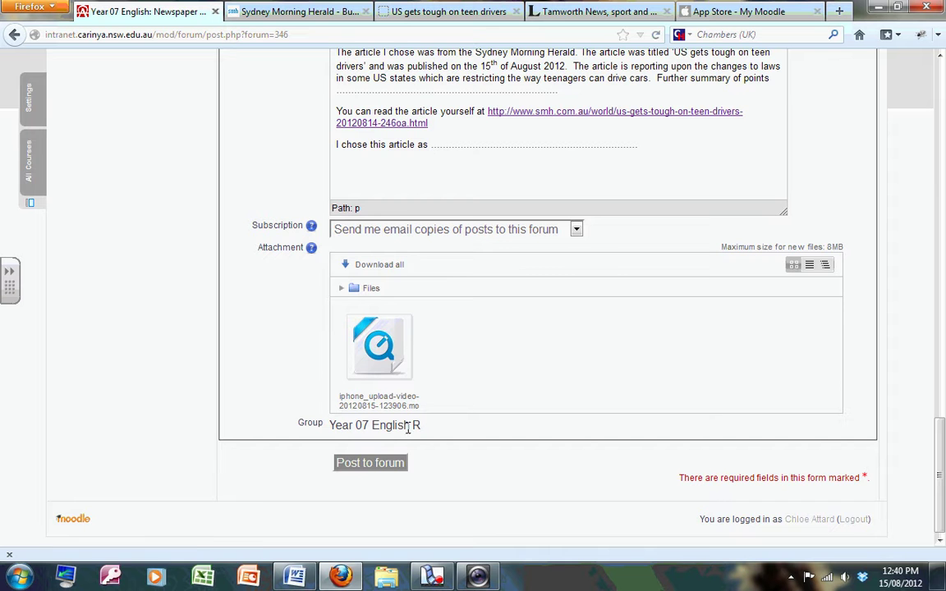
Post 'US gets touch on teen drivers' and confirm its embedded video plays above the summary and link.
{"action": "left_click", "coordinate": [398, 461]}
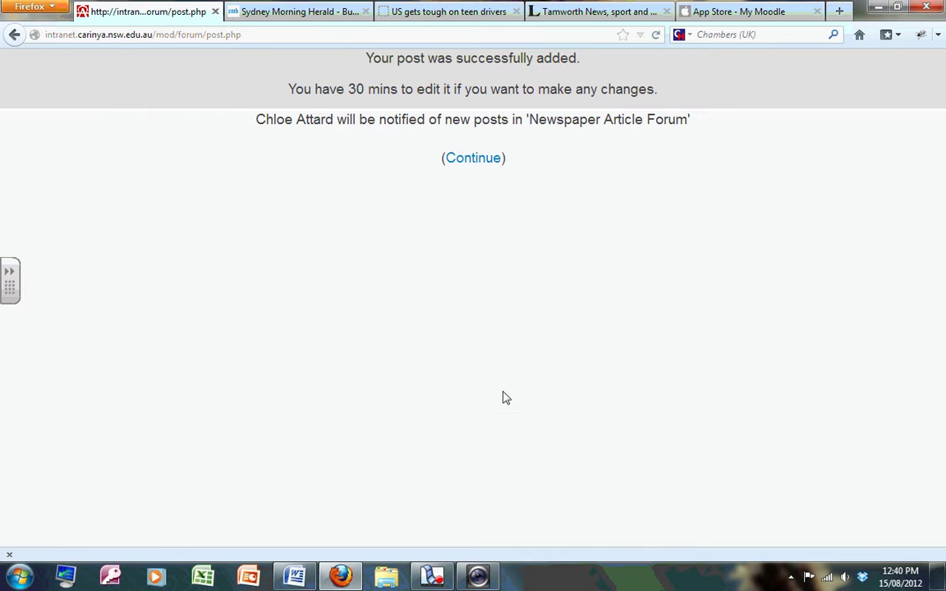
{"action": "left_click", "coordinate": [476, 160]}
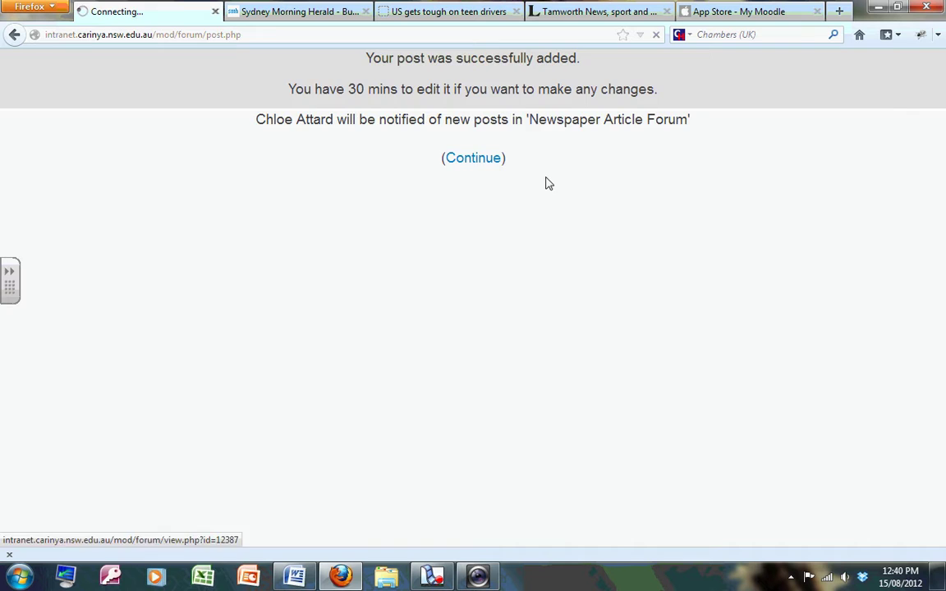
{"action": "scroll", "coordinate": [550, 203], "scroll_direction": "down", "scroll_amount": 20}
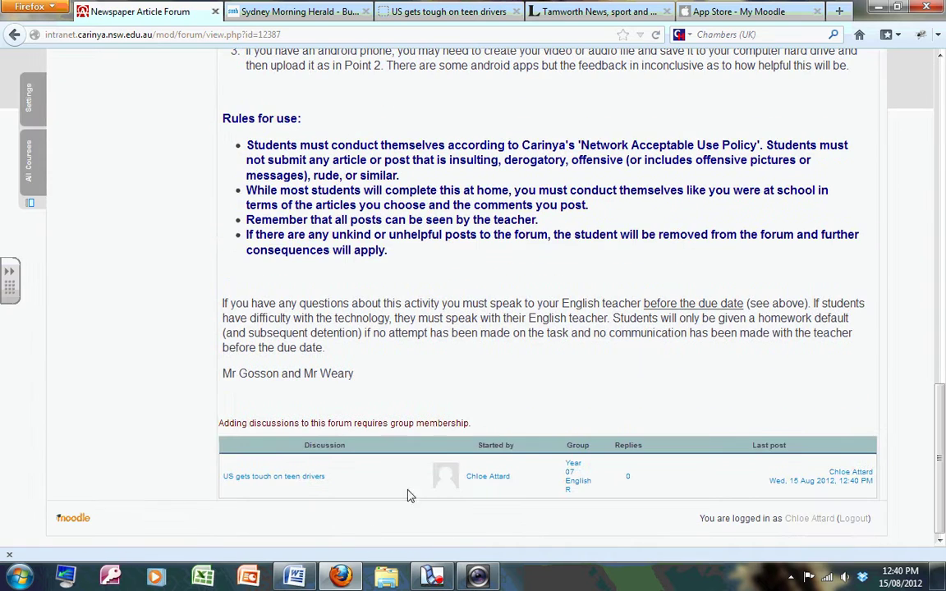
{"action": "left_click", "coordinate": [288, 478]}
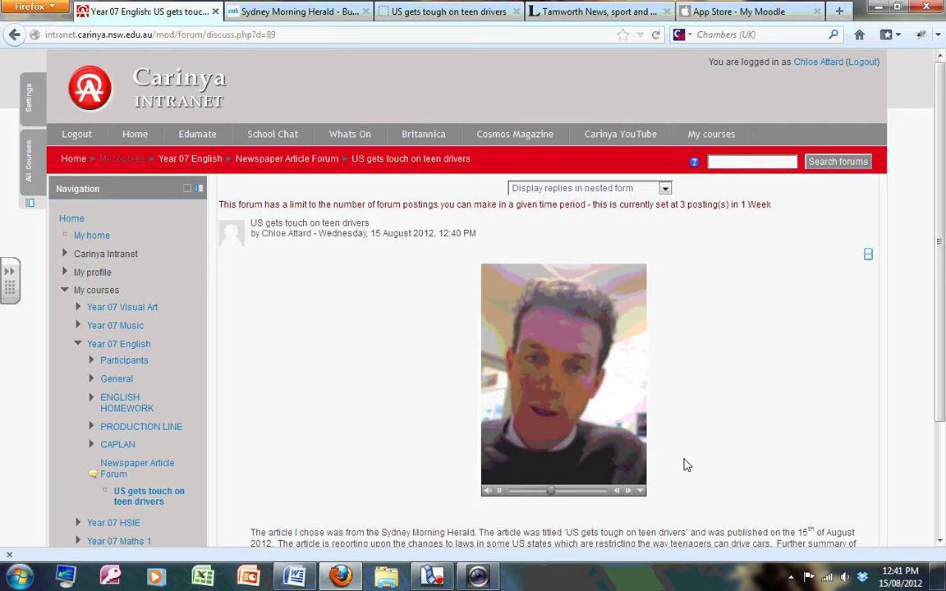
{"action": "left_click", "coordinate": [498, 490]}
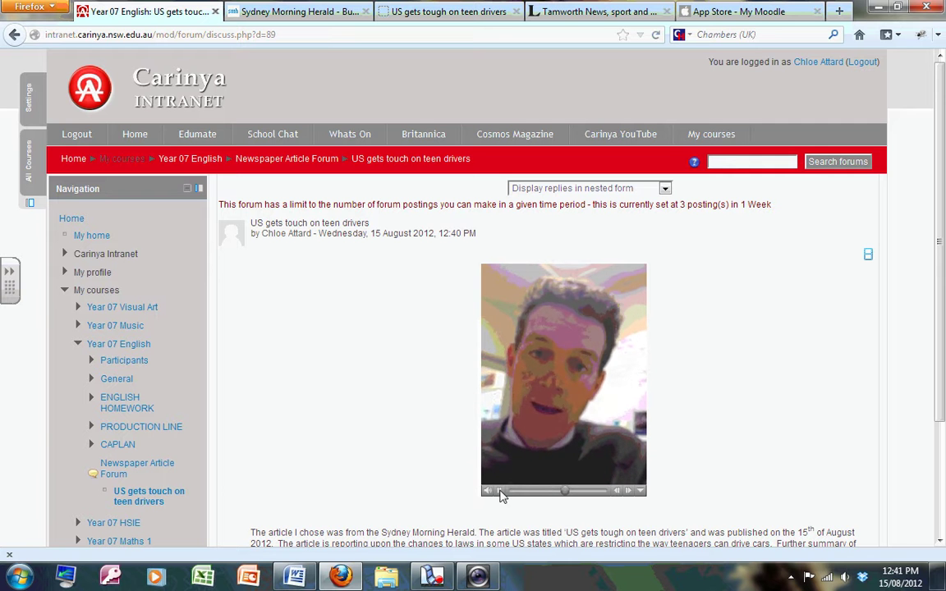
{"action": "scroll", "coordinate": [714, 410], "scroll_direction": "down", "scroll_amount": 3}
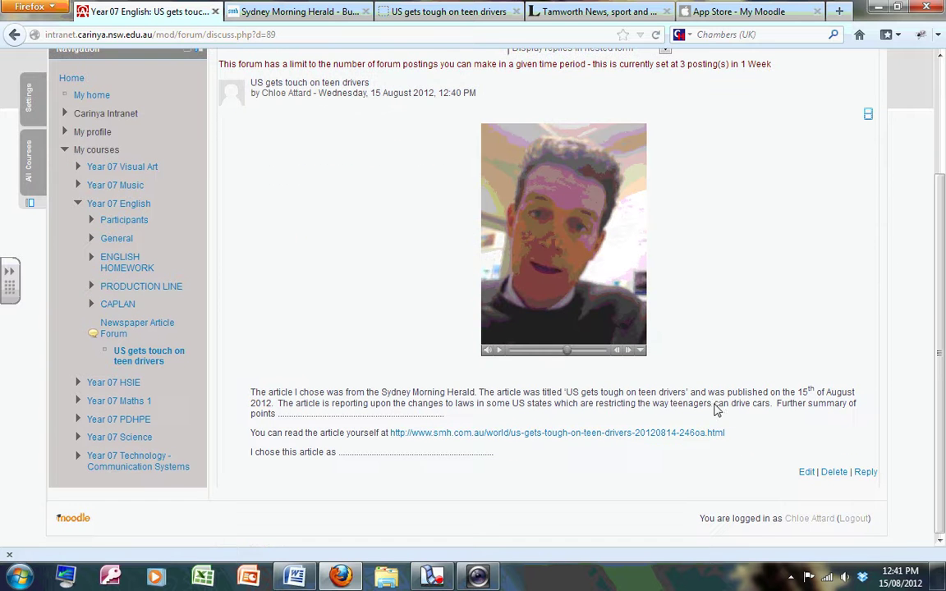